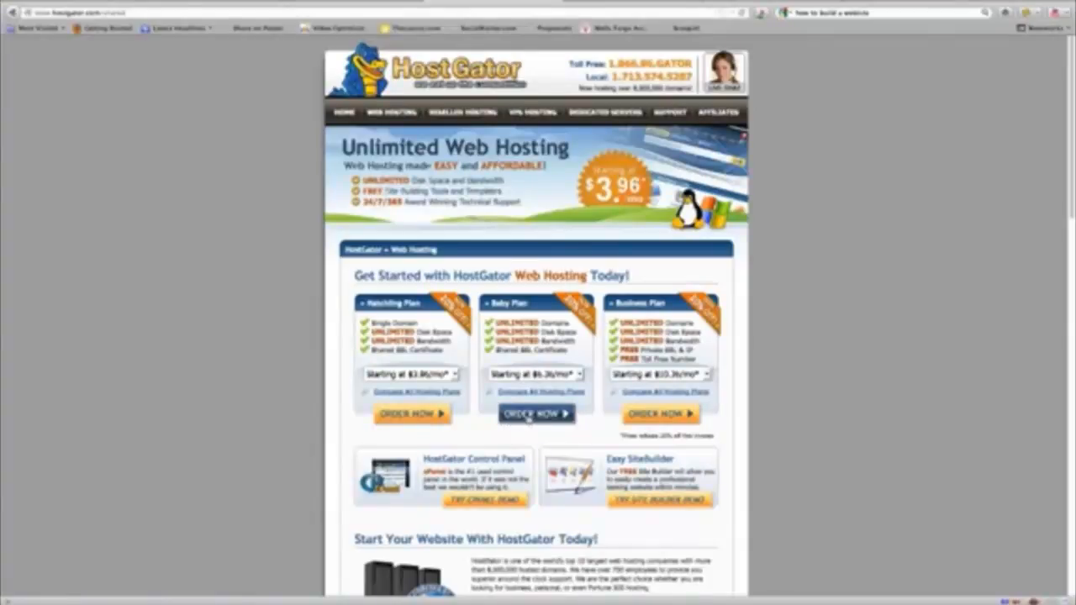
# Order the HostGator Baby plan with the new domain westaffordblog and continue to step 2.
pyautogui.click(530, 415)
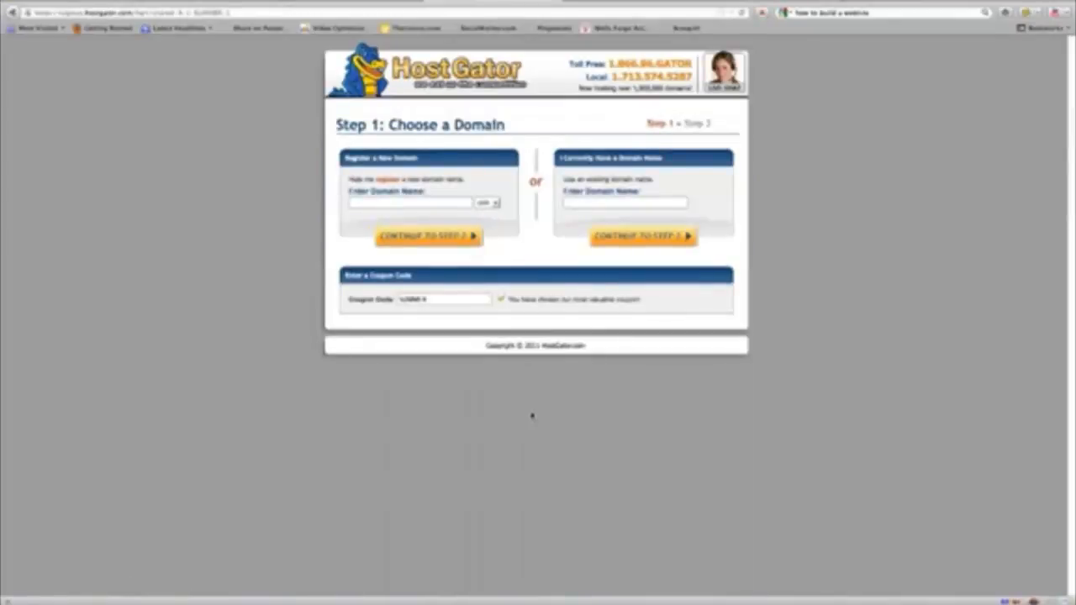
pyautogui.click(373, 201)
pyautogui.write('westafford')
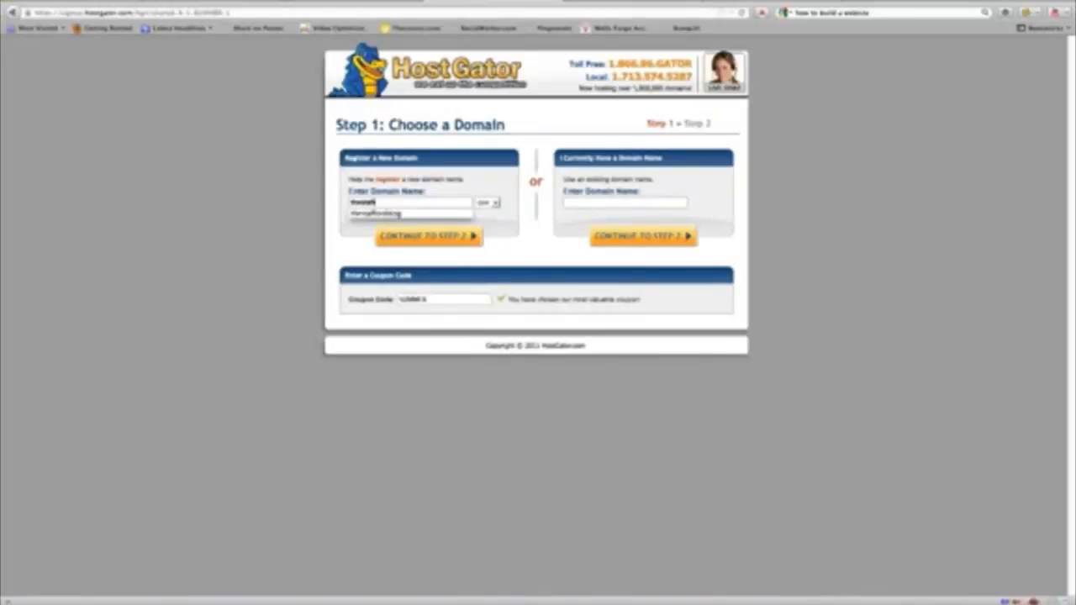
pyautogui.write('blog')
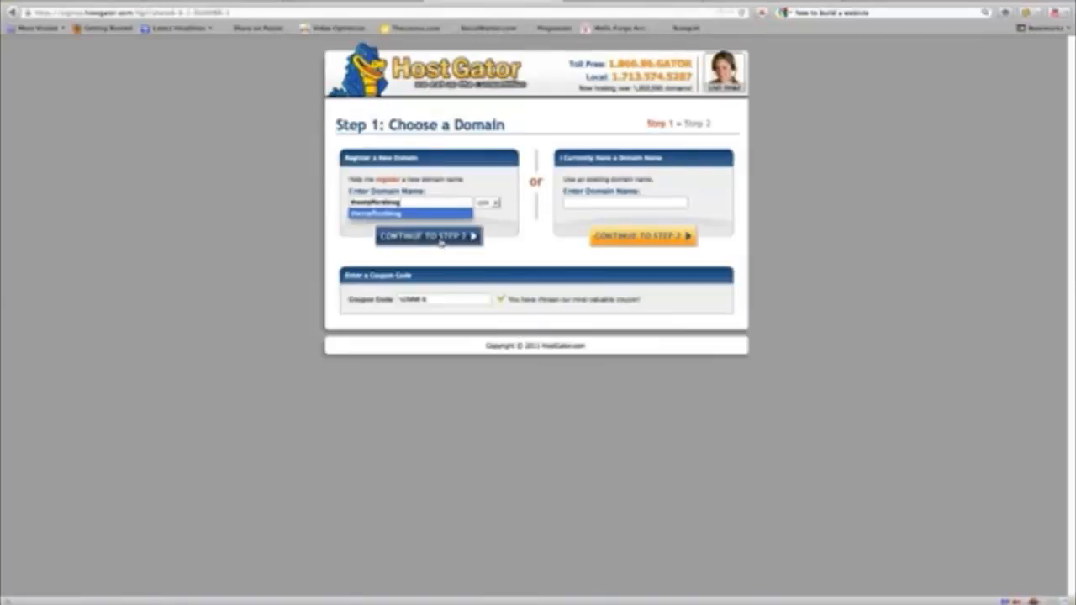
pyautogui.click(441, 239)
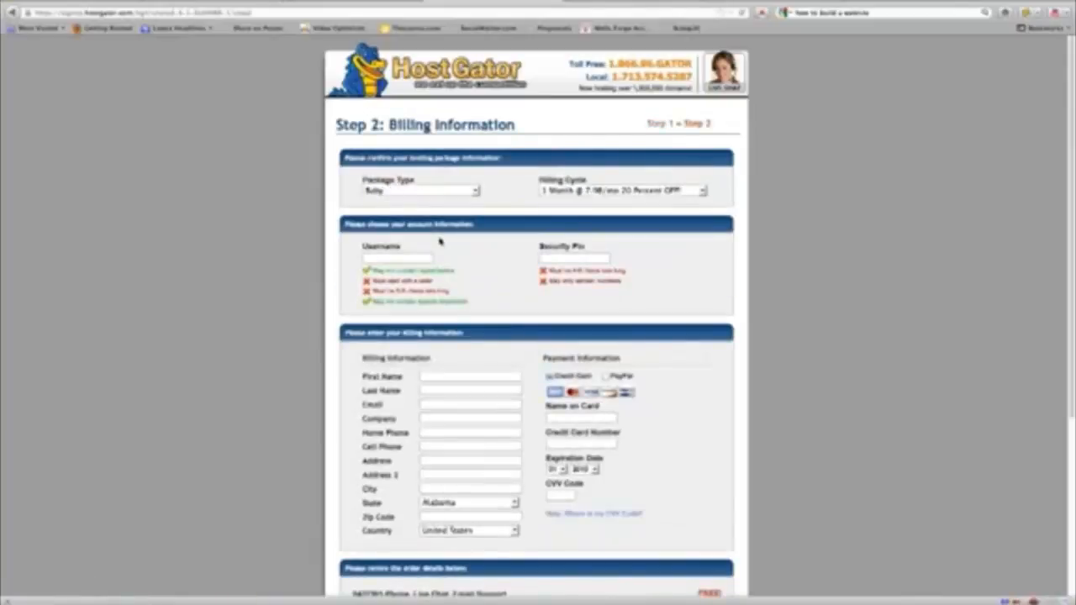
# Fill in the account username, security PIN and billing details, then create the hosting account.
pyautogui.click(404, 258)
pyautogui.scroll(-4, 490, 353)
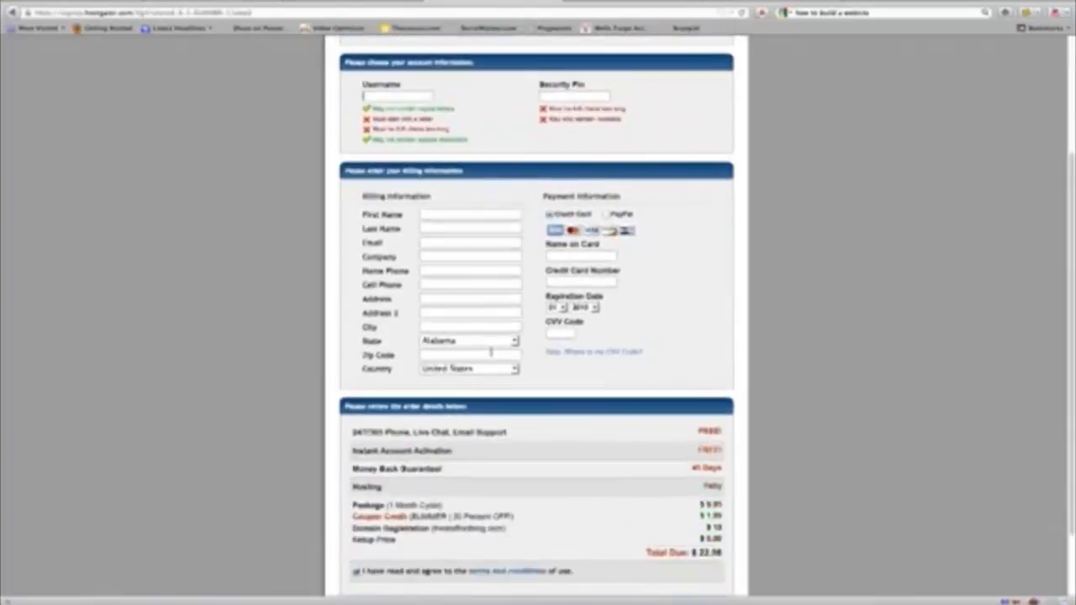
pyautogui.scroll(-2, 491, 355)
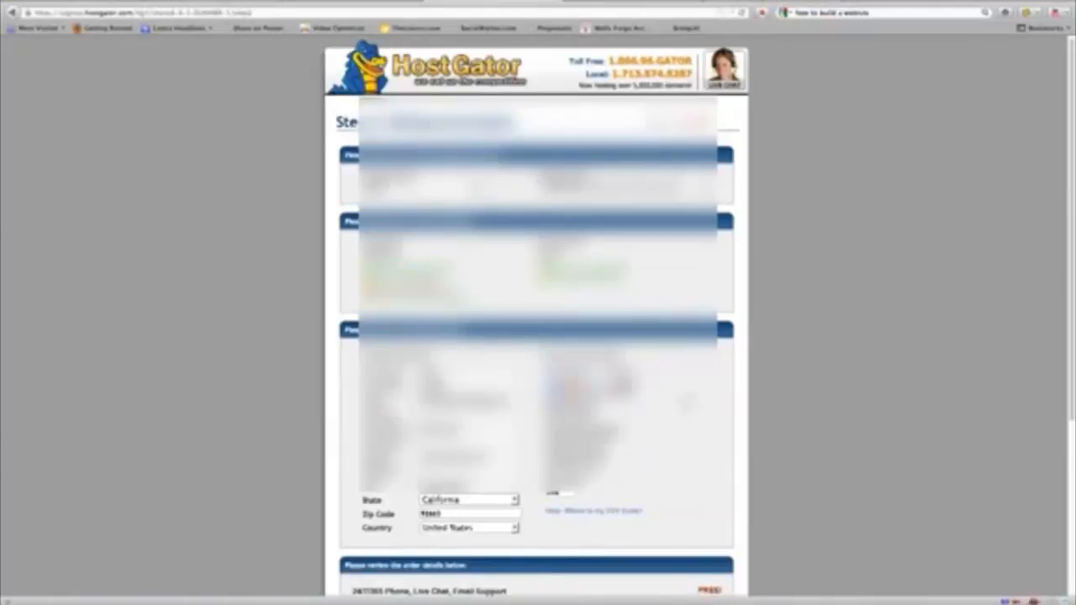
pyautogui.scroll(-10, 538, 336)
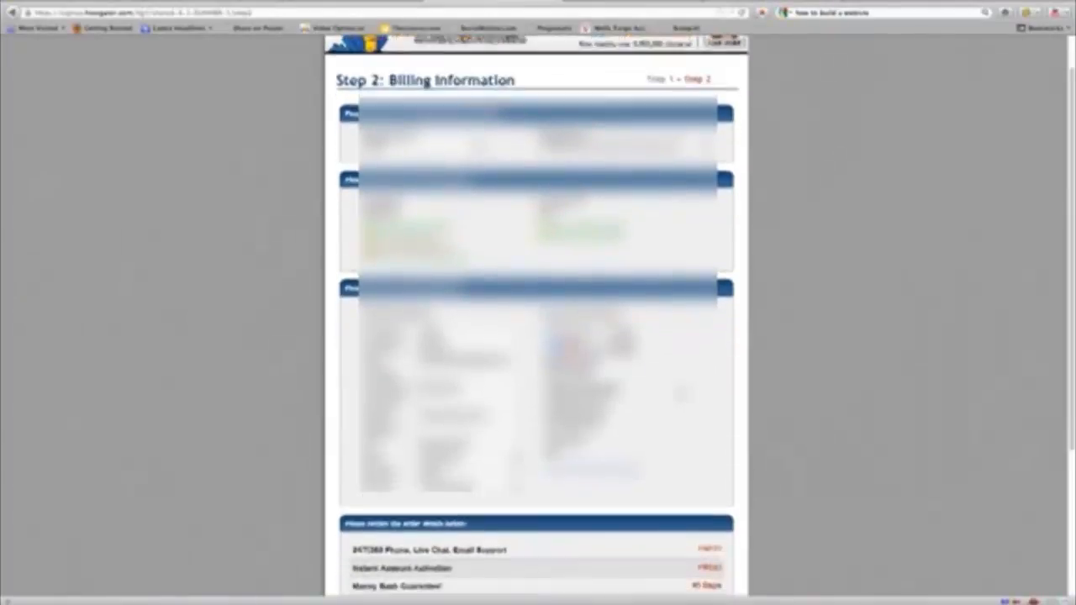
pyautogui.scroll(-1, 539, 336)
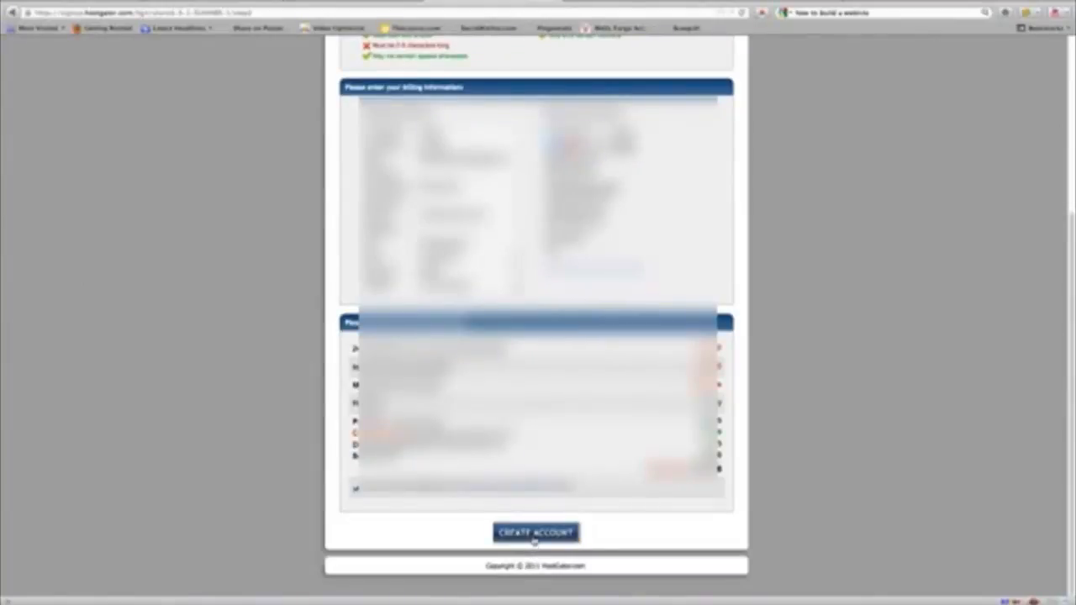
pyautogui.click(535, 533)
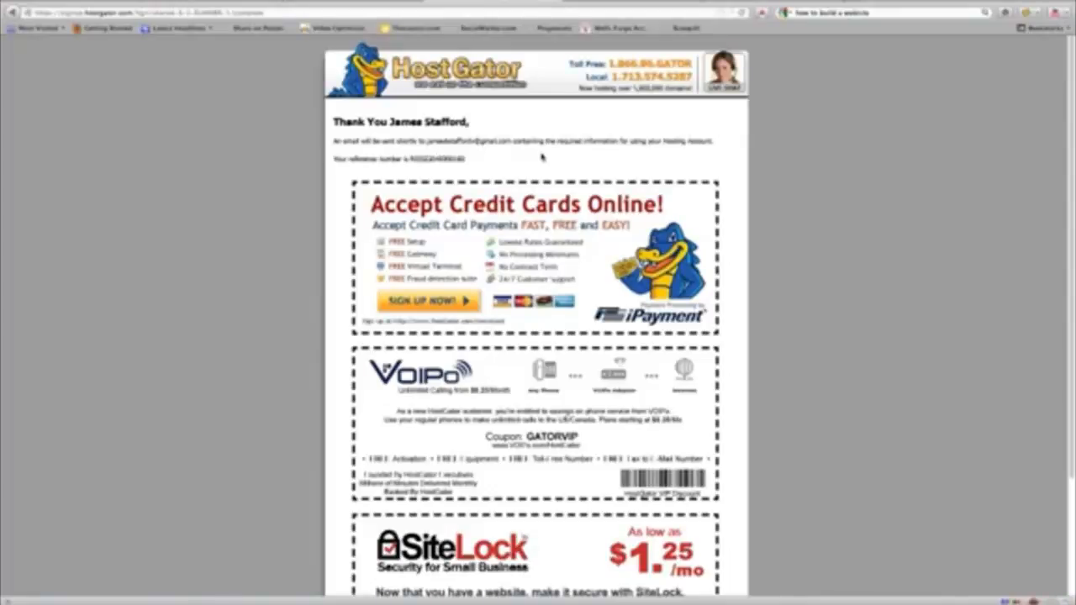
# Review the order confirmation page, then switch to the HostGator welcome email in Thunderbird.
pyautogui.scroll(-1, 537, 160)
pyautogui.scroll(-3, 537, 159)
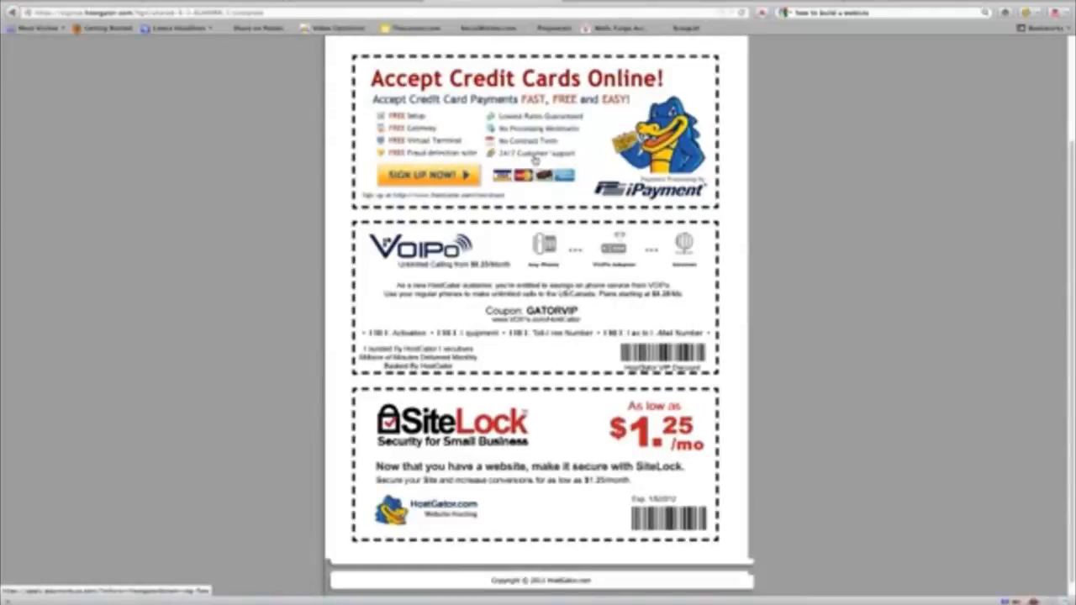
pyautogui.scroll(4, 535, 160)
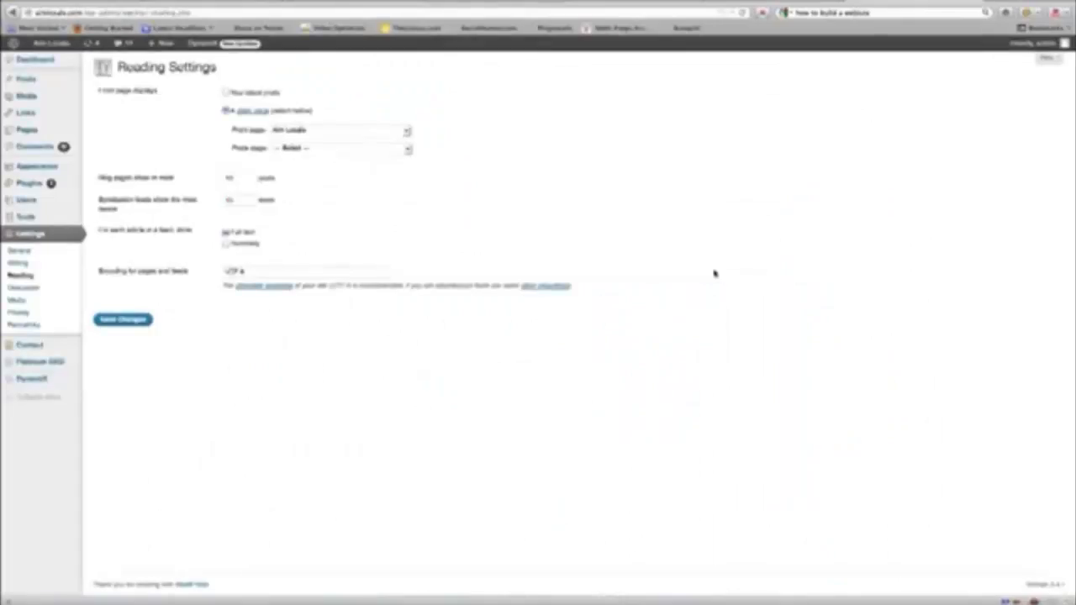
pyautogui.click(504, 602)
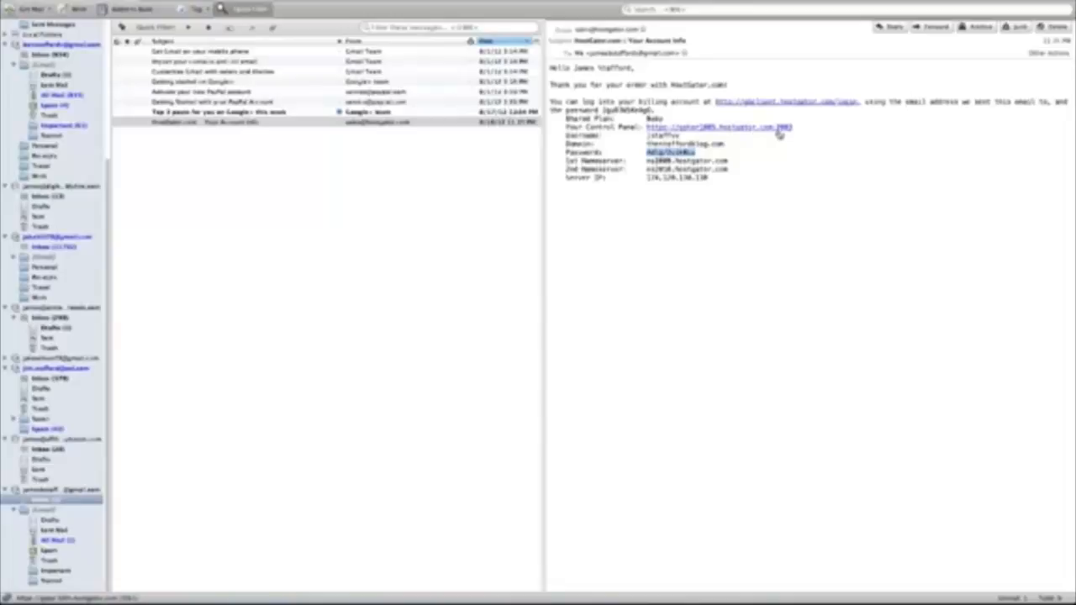
# Copy the hosting account password from the welcome email and follow the control panel link.
pyautogui.click(763, 195)
pyautogui.moveTo(698, 153); pyautogui.dragTo(650, 154)
pyautogui.rightClick(676, 163)
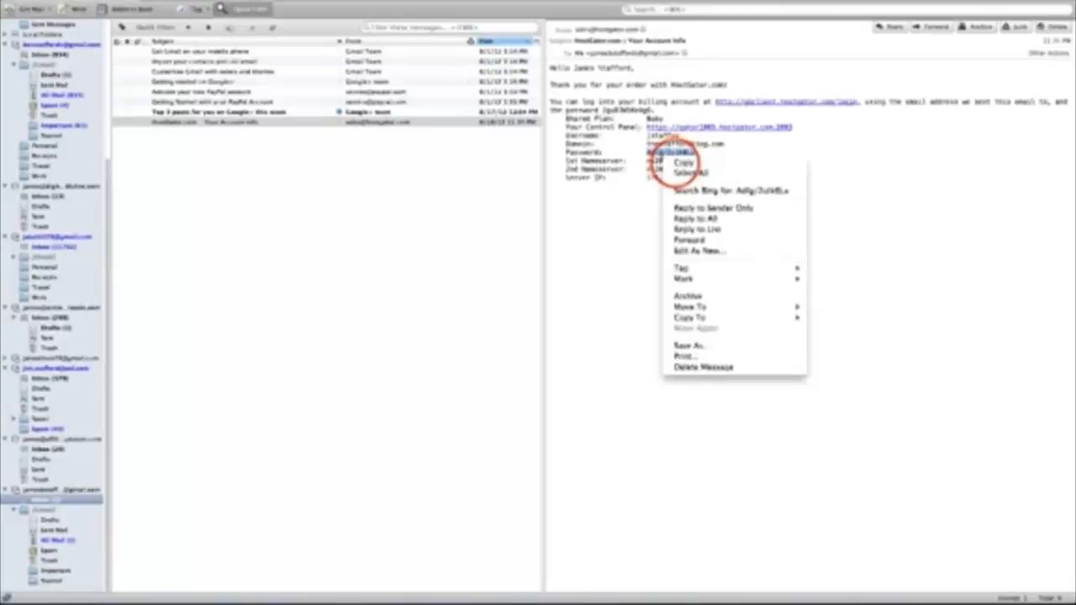
pyautogui.click(676, 162)
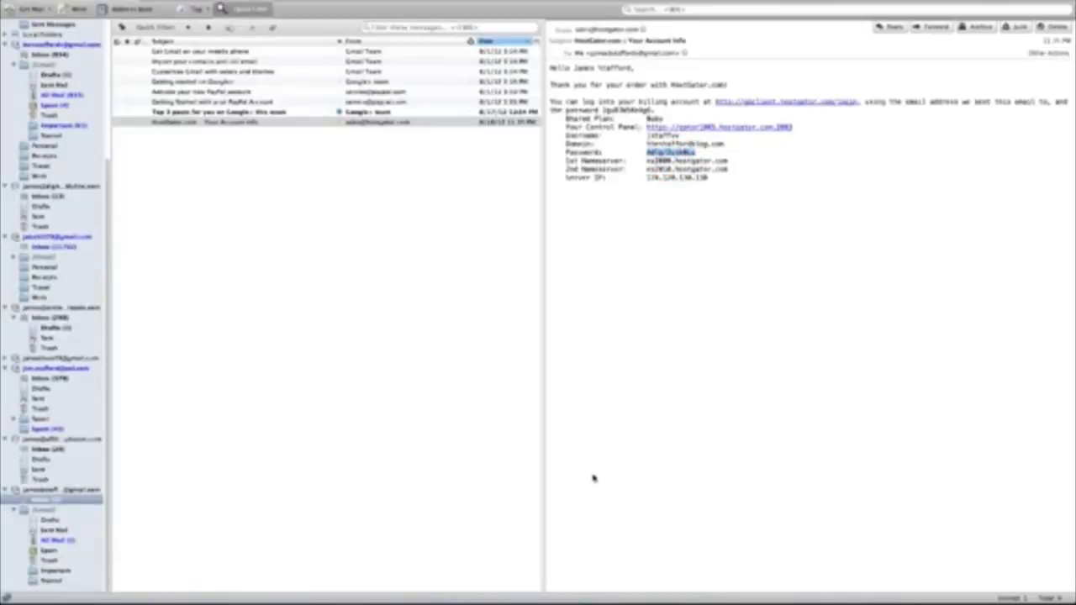
pyautogui.click(720, 128)
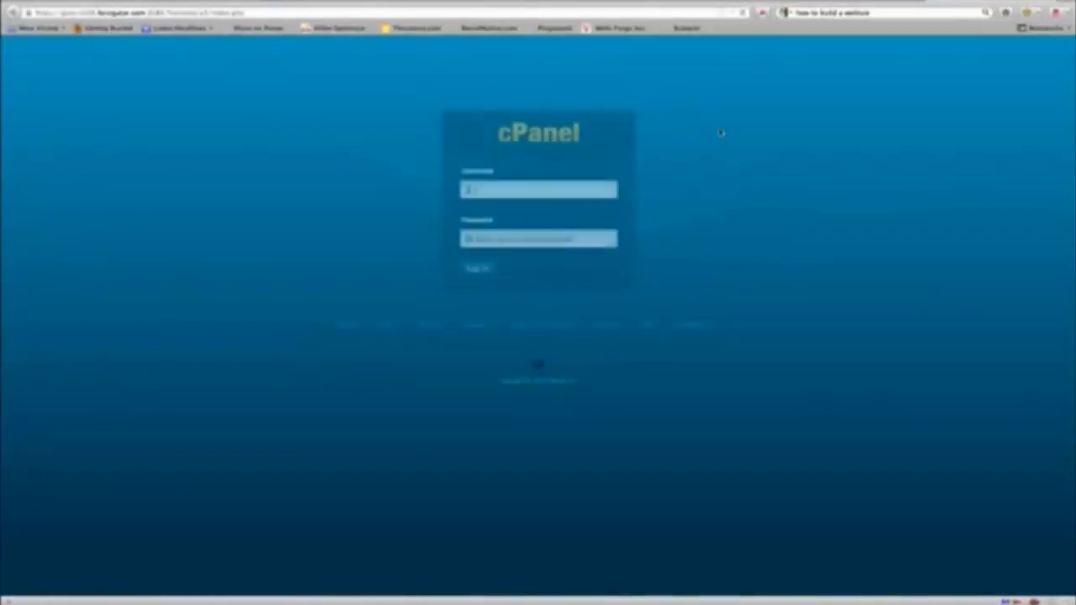
# Log in to cPanel with the account username and password, declining to save the password.
pyautogui.click(553, 187)
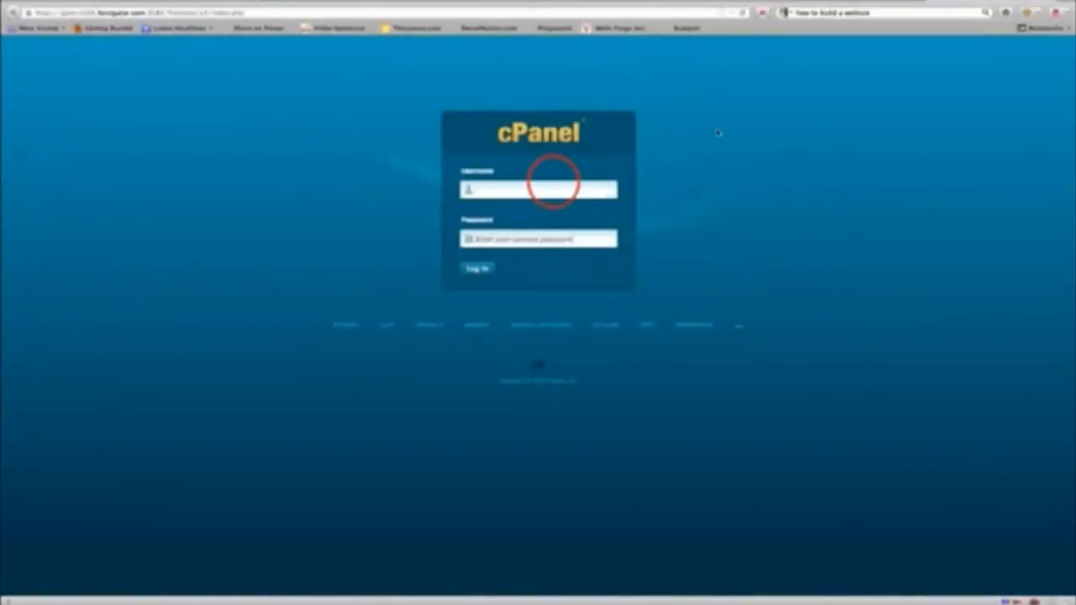
pyautogui.click(555, 184)
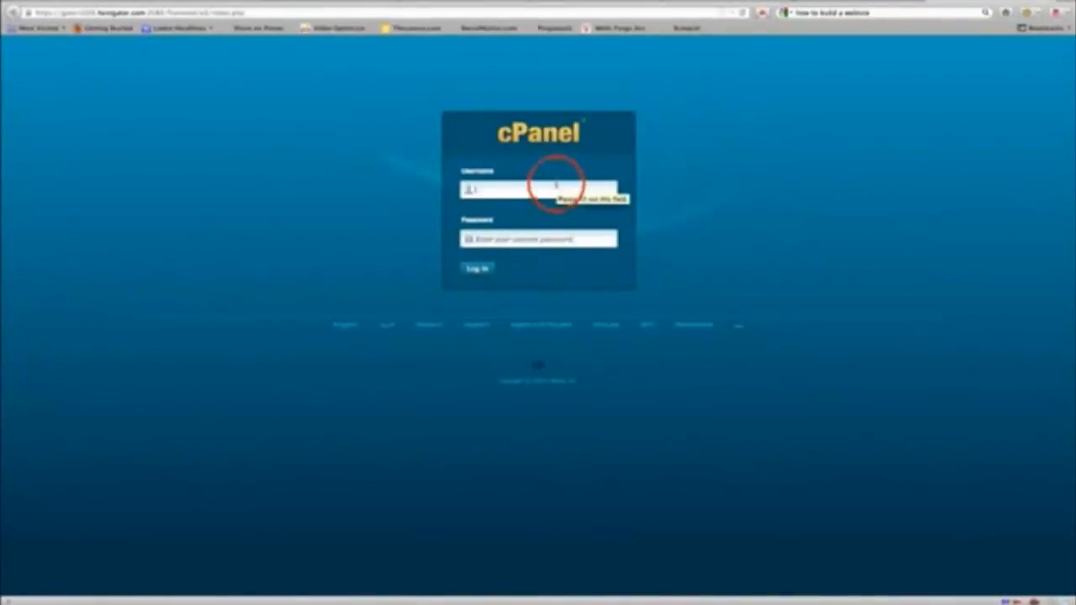
pyautogui.write('ptaffvi')
pyautogui.press('Tab')
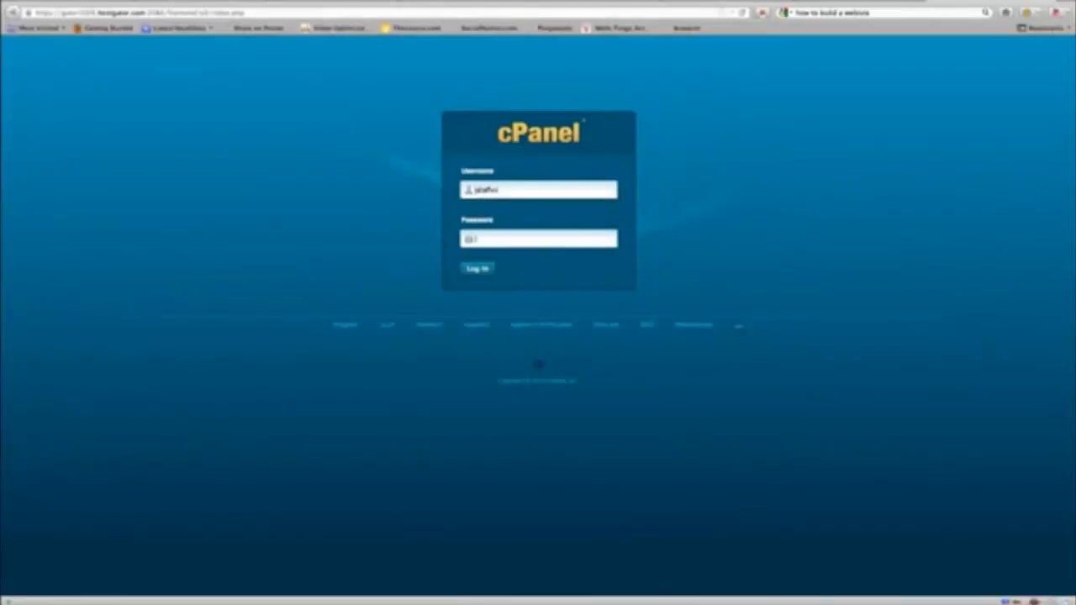
pyautogui.write('••••••••')
pyautogui.click(478, 268)
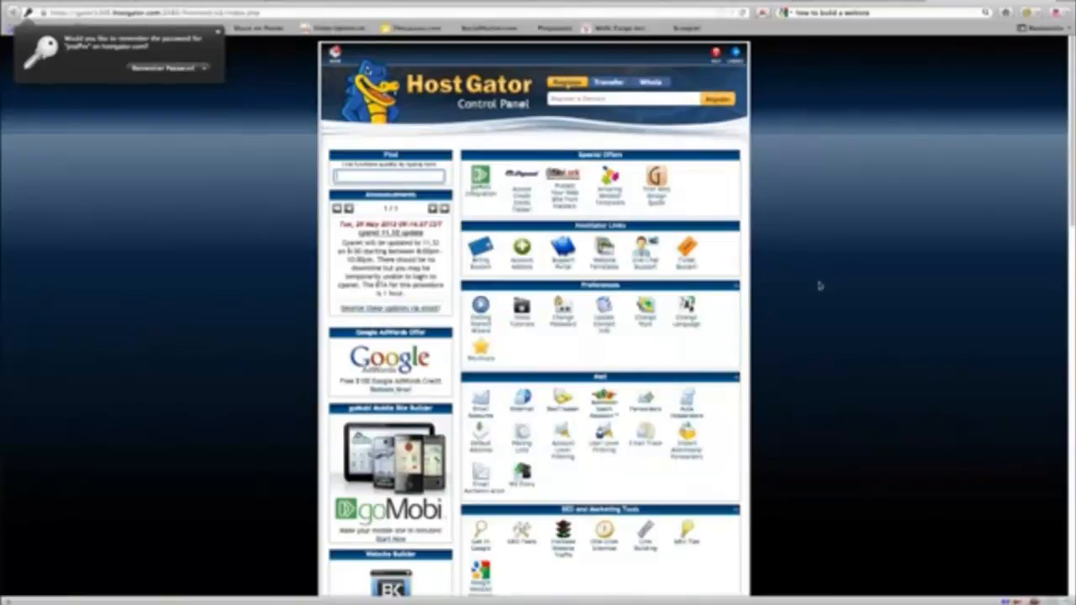
pyautogui.moveTo(1072, 112); pyautogui.dragTo(1073, 340)
pyautogui.click(1072, 129)
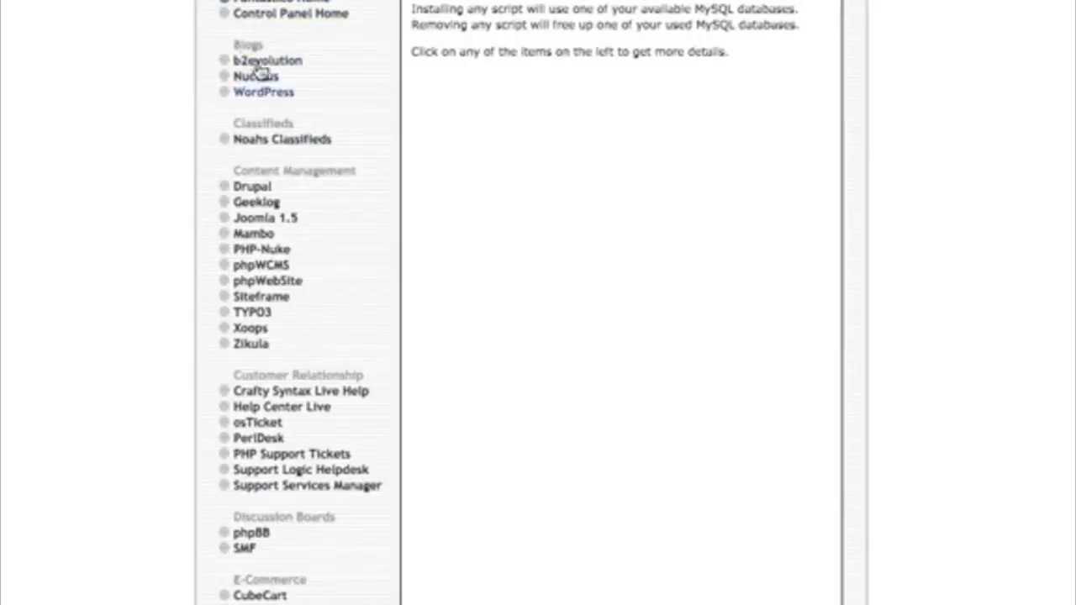
# Start a new WordPress install with admin username 'admin', the suggested password and admin e-mail.
pyautogui.click(262, 93)
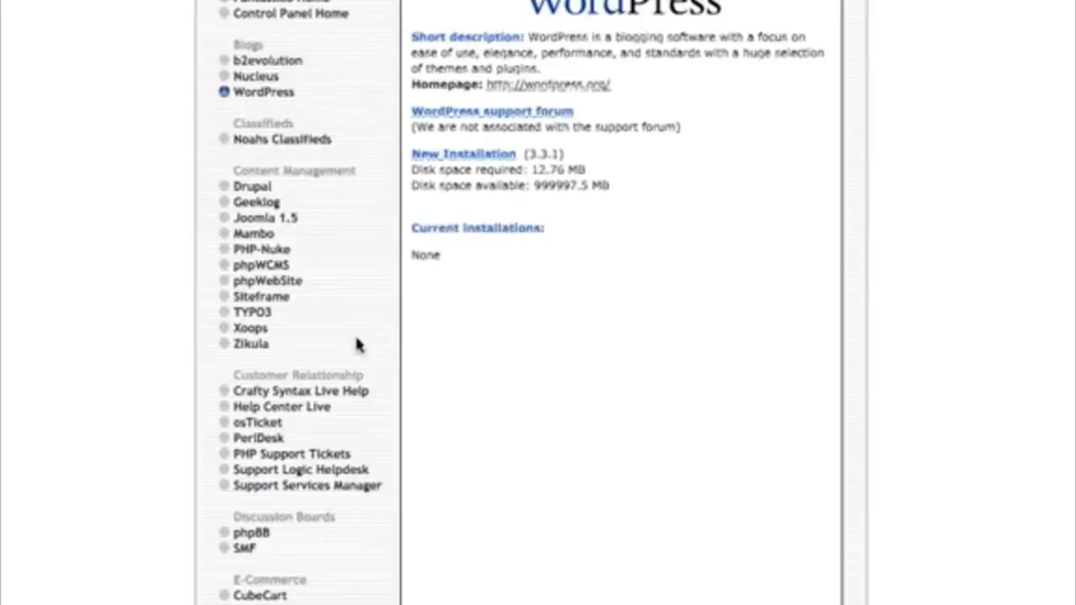
pyautogui.click(454, 154)
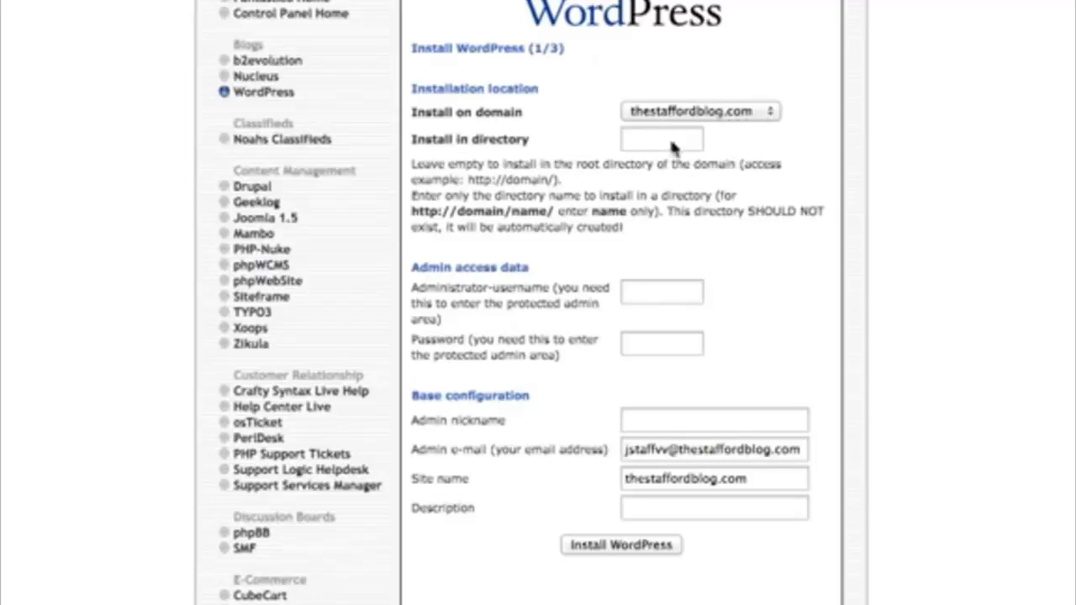
pyautogui.click(641, 291)
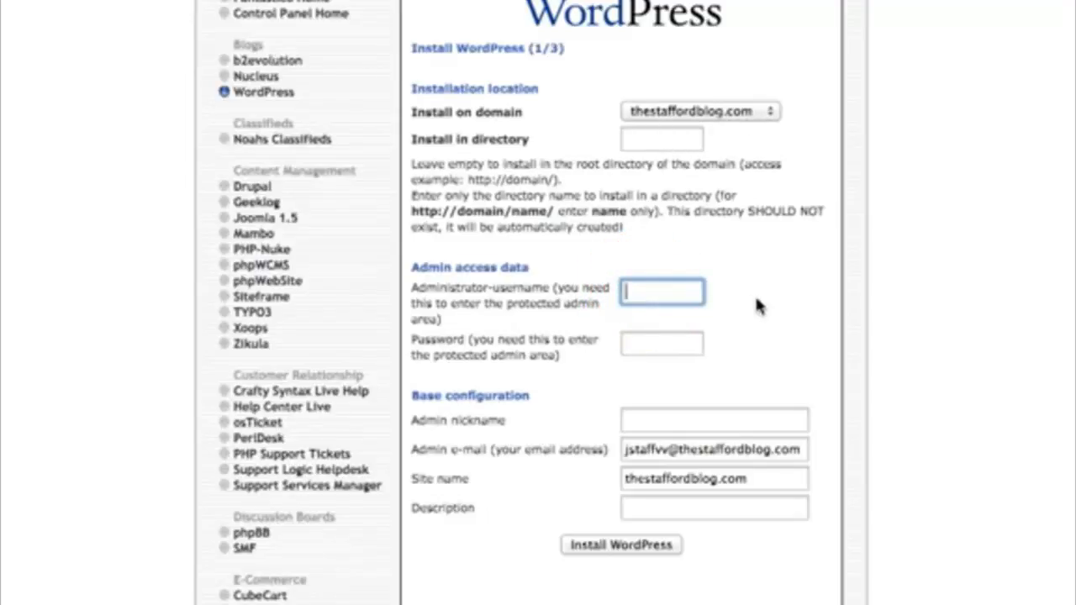
pyautogui.write('admi')
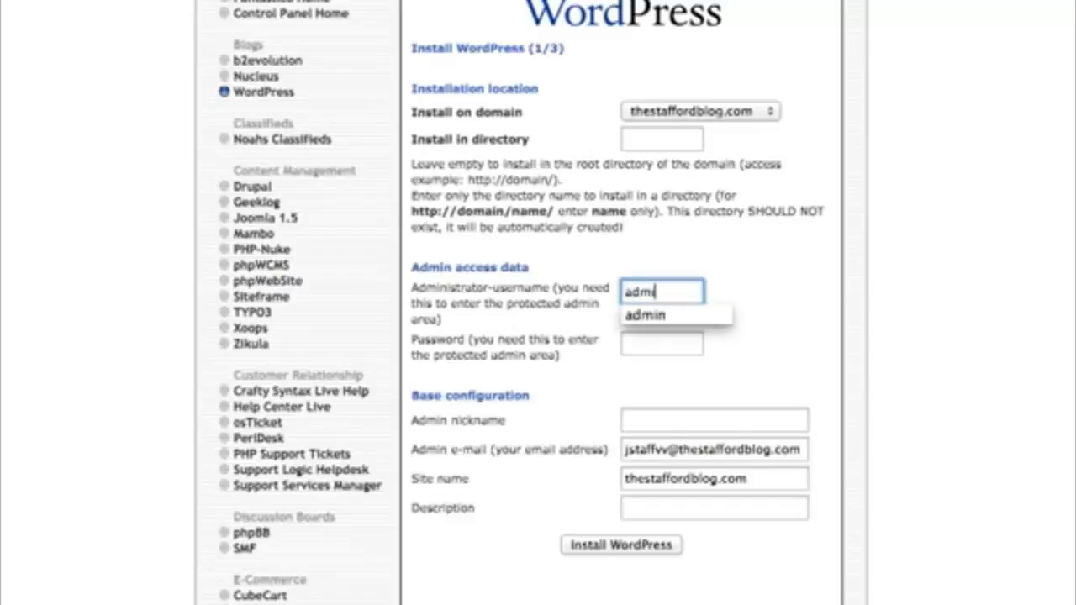
pyautogui.write('n')
pyautogui.press('Tab')
pyautogui.write('w')
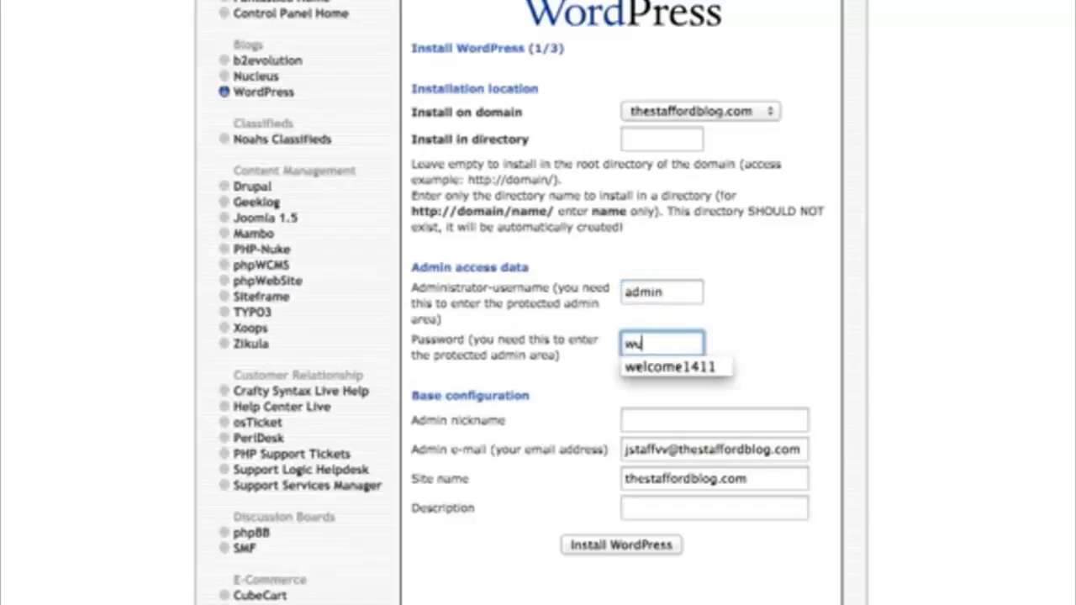
pyautogui.click(673, 366)
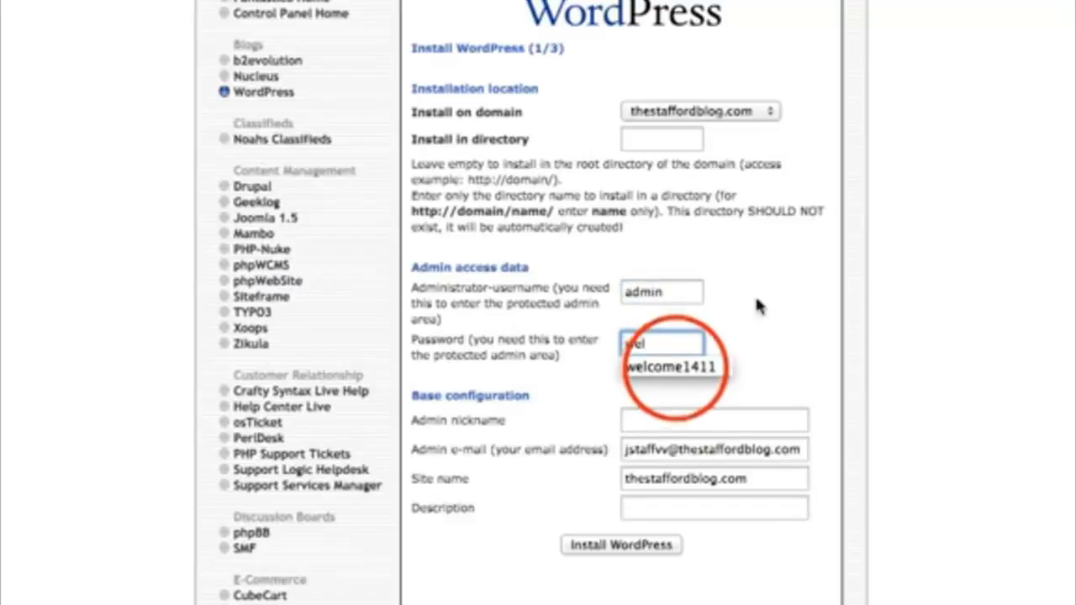
pyautogui.click(672, 423)
pyautogui.tripleClick(715, 450)
pyautogui.press('BackSpace')
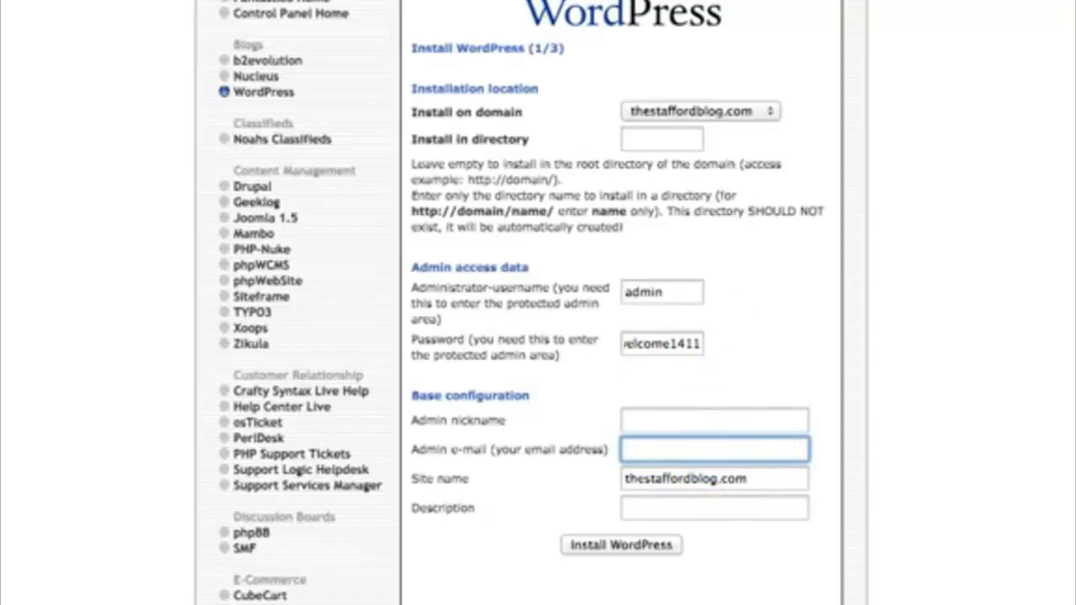
pyautogui.write('j')
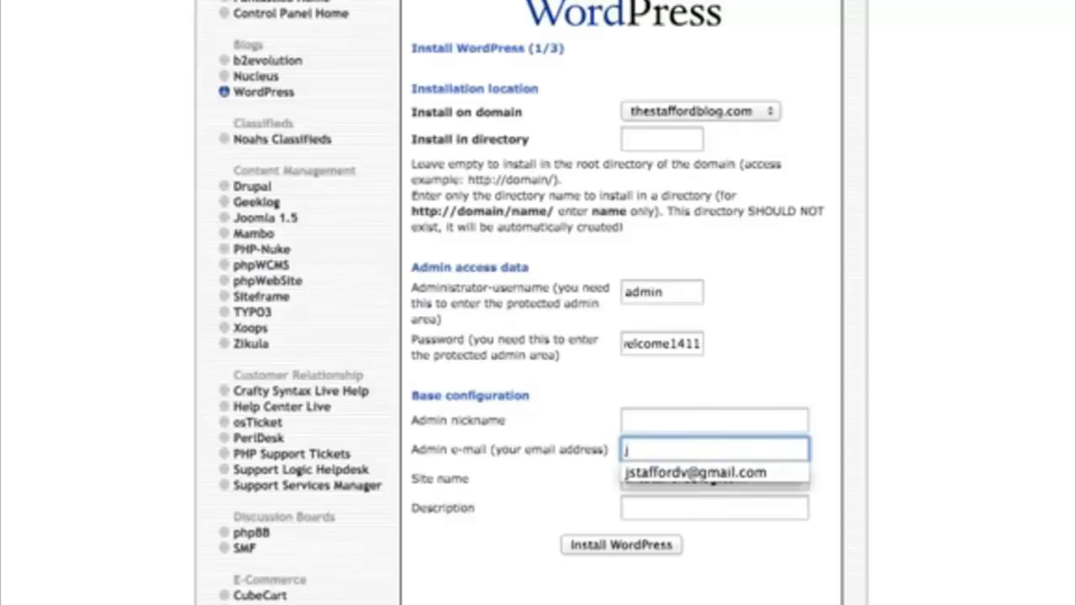
pyautogui.click(721, 473)
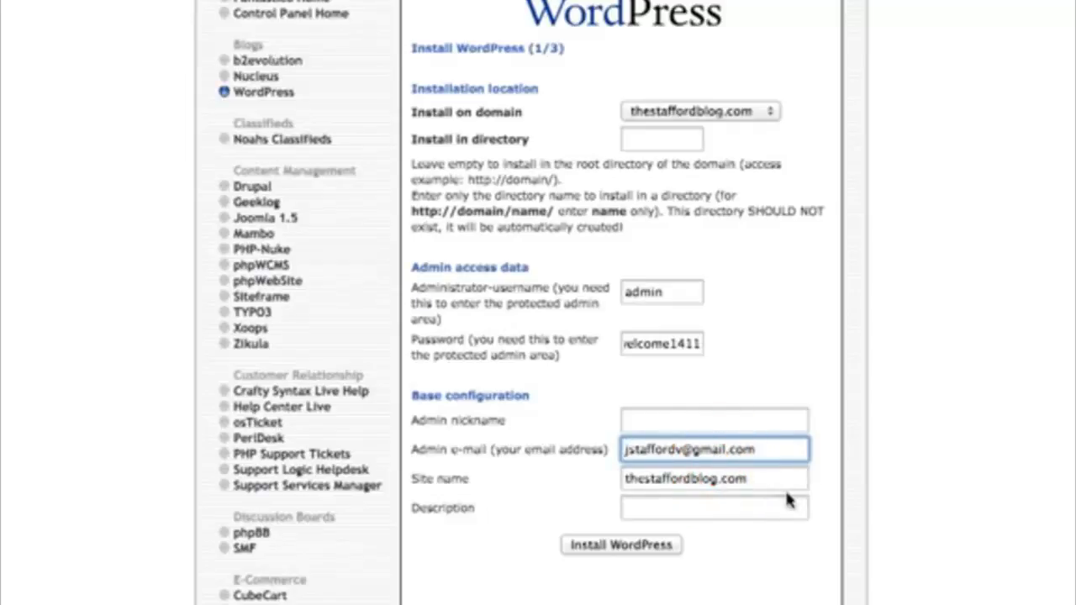
# Change the site name to 'The Stafford Blog' and submit the installation.
pyautogui.click(748, 481)
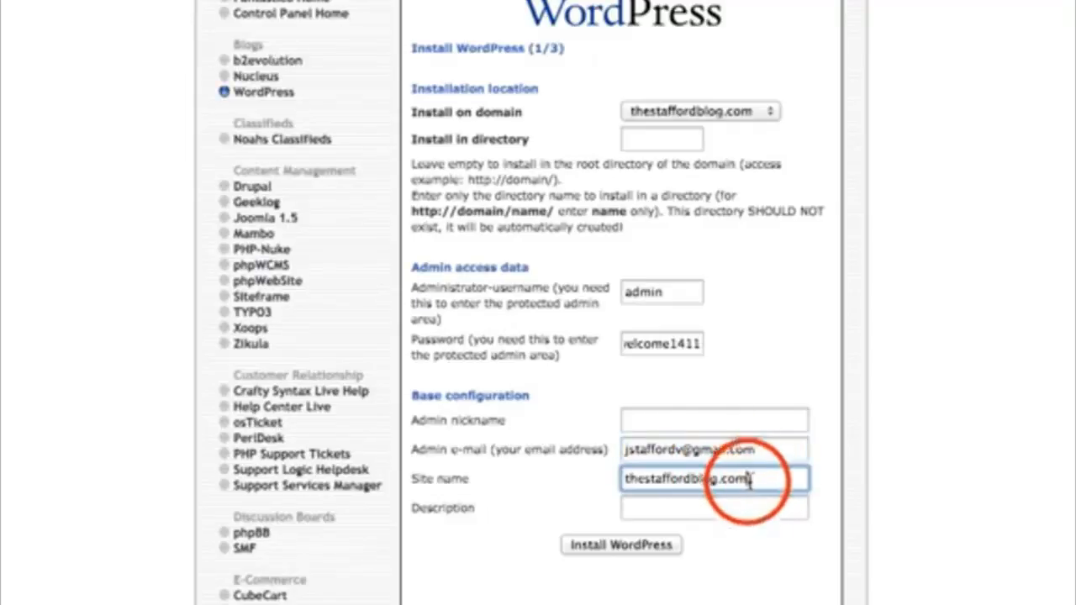
pyautogui.press('BackSpace')
pyautogui.press('BackSpace')
pyautogui.press('BackSpace')
pyautogui.press('BackSpace')
pyautogui.press('BackSpace')
pyautogui.press('BackSpace')
pyautogui.press('BackSpace')
pyautogui.press('BackSpace')
pyautogui.press('BackSpace')
pyautogui.press('BackSpace')
pyautogui.press('BackSpace')
pyautogui.press('BackSpace')
pyautogui.press('BackSpace')
pyautogui.press('BackSpace')
pyautogui.press('BackSpace')
pyautogui.press('BackSpace')
pyautogui.press('BackSpace')
pyautogui.press('BackSpace')
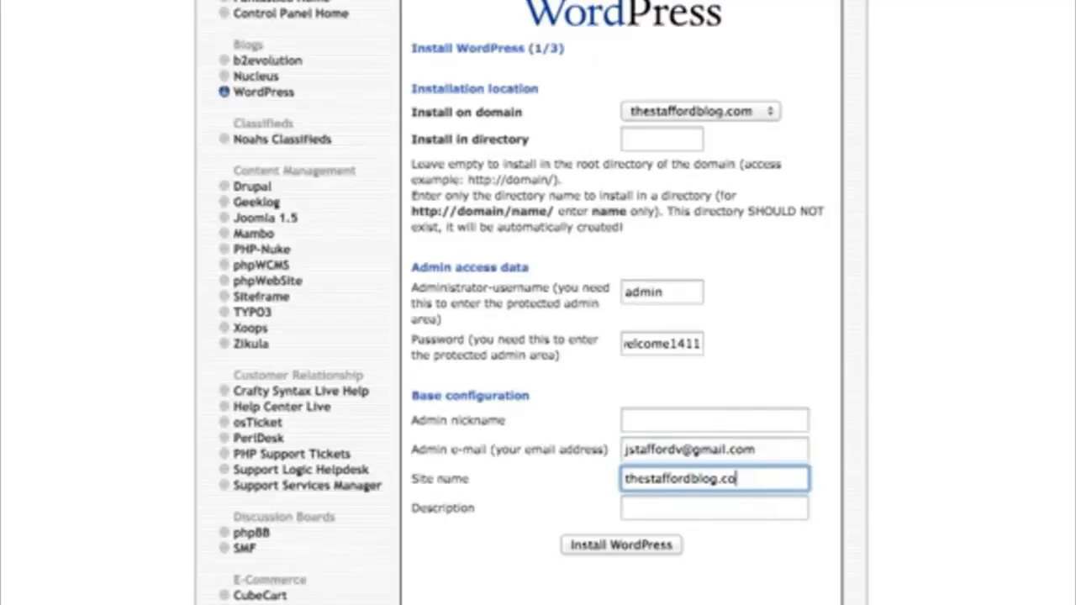
pyautogui.press('BackSpace')
pyautogui.write('The Staf')
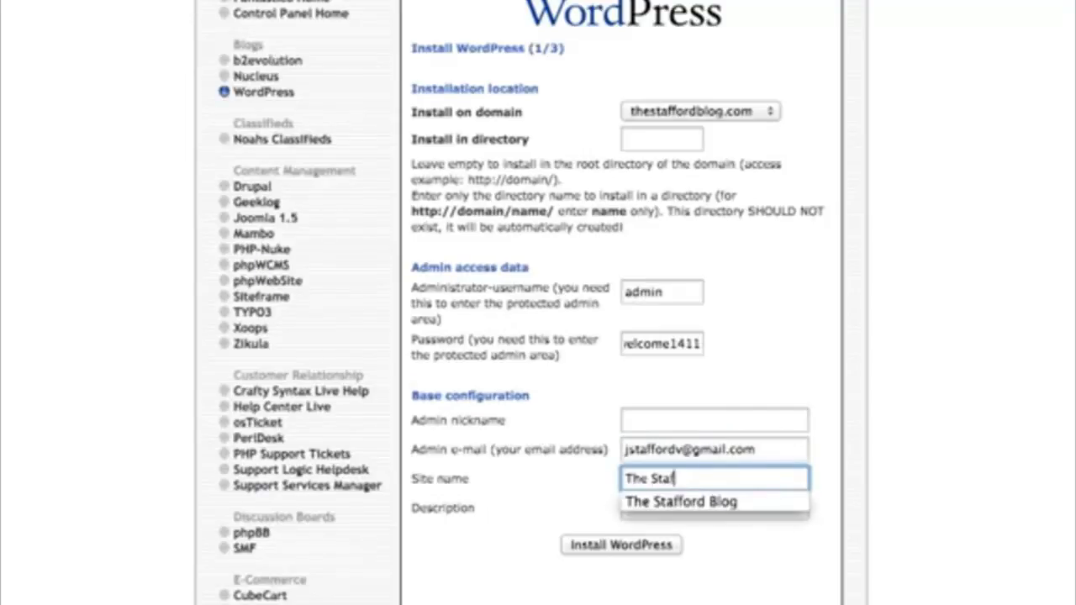
pyautogui.write('ford Blog')
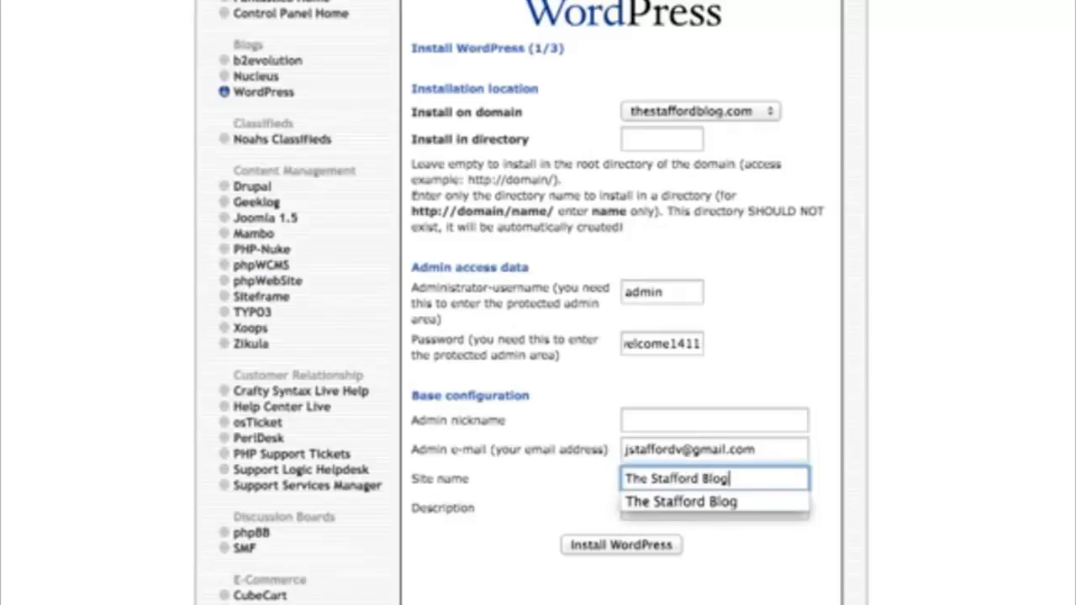
pyautogui.click(599, 595)
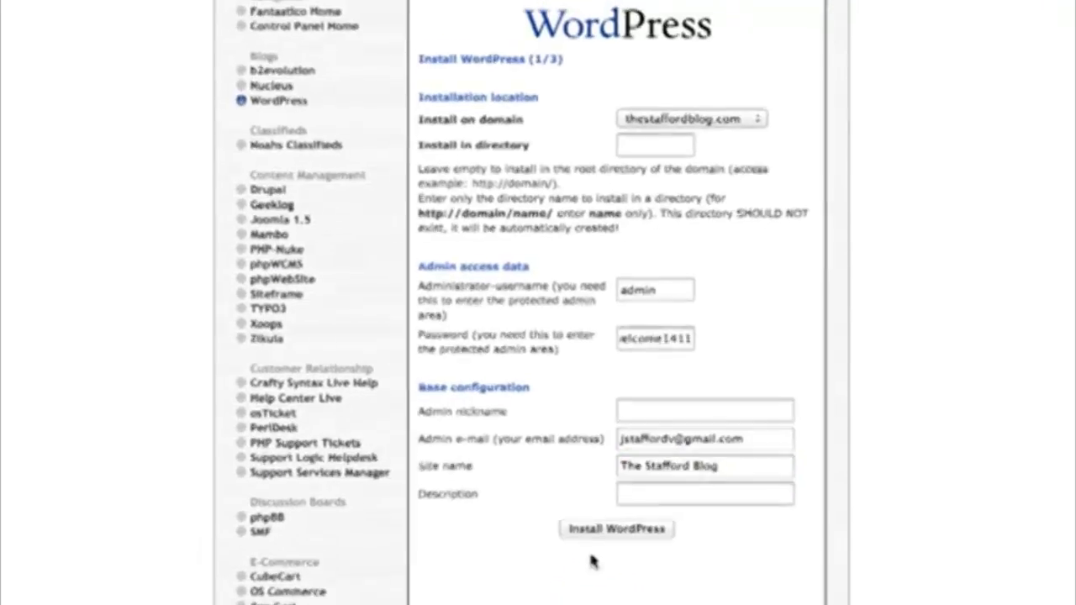
pyautogui.click(616, 529)
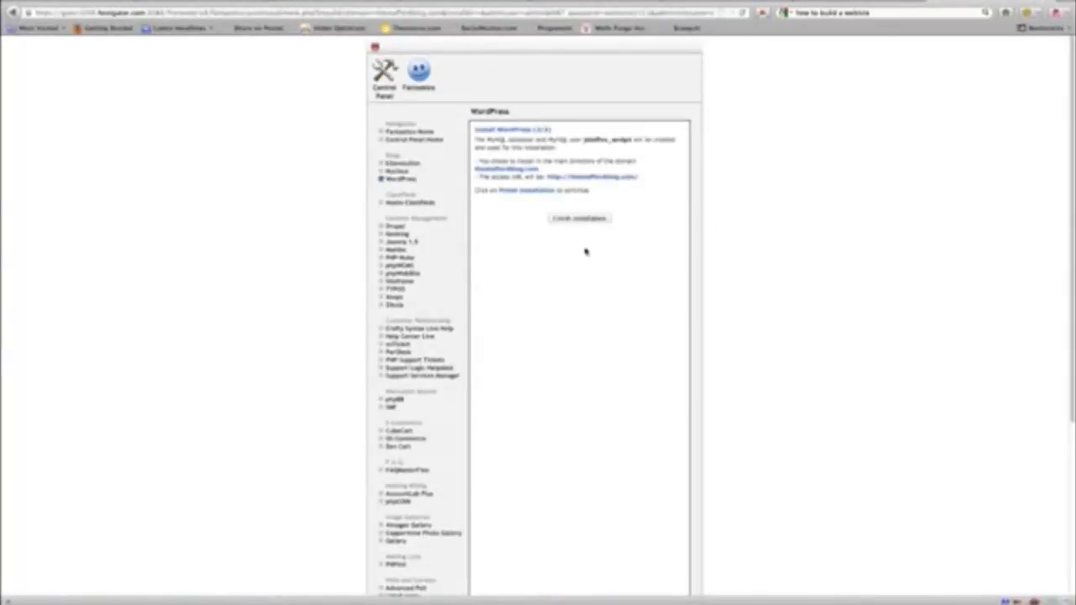
# Finish the Fantastico WordPress installation and follow the admin URL to the login page.
pyautogui.click(580, 219)
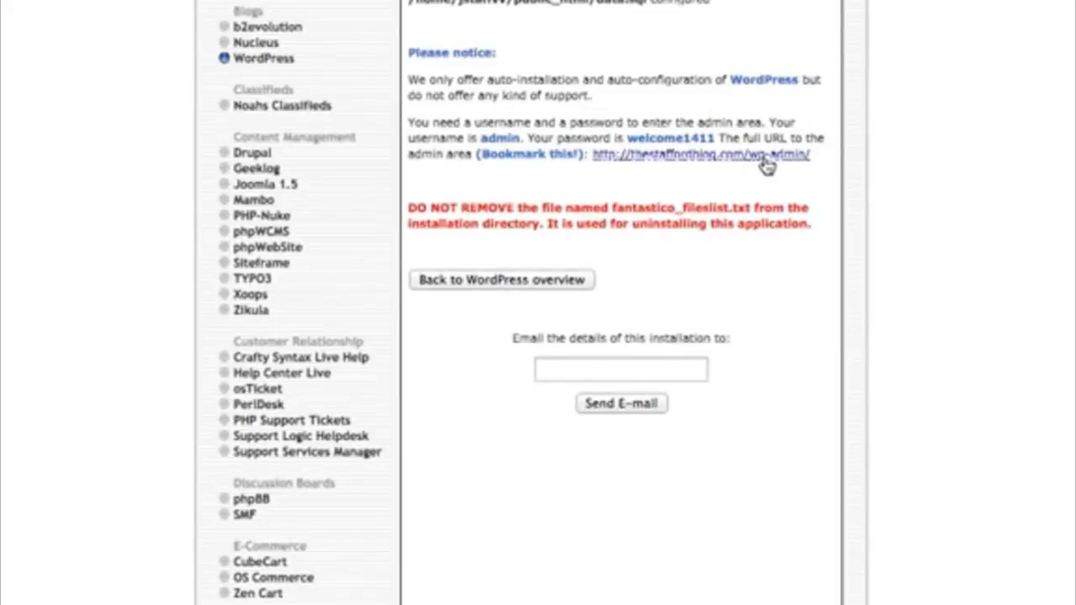
pyautogui.click(704, 161)
pyautogui.click(705, 155)
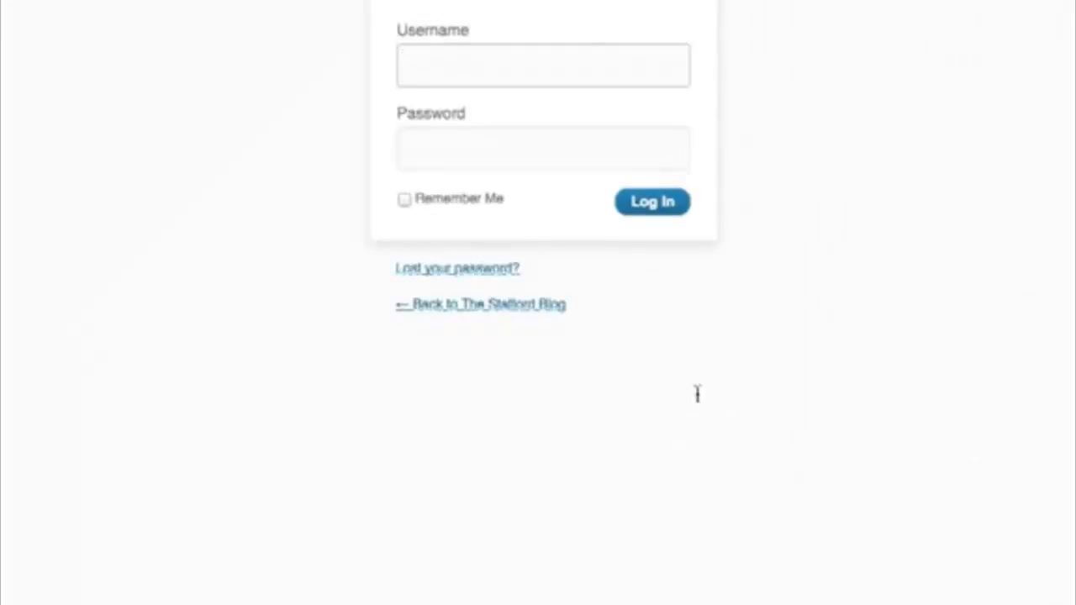
# Sign in to the WordPress admin as 'admin' with its password, declining to save the password.
pyautogui.write('admin')
pyautogui.press('Tab')
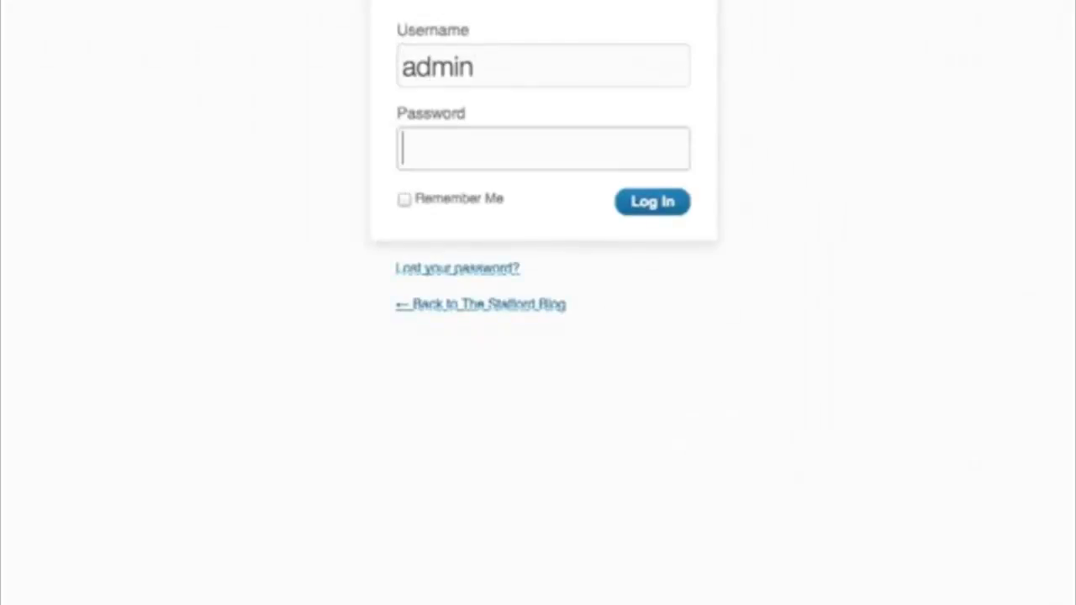
pyautogui.write('•••••••')
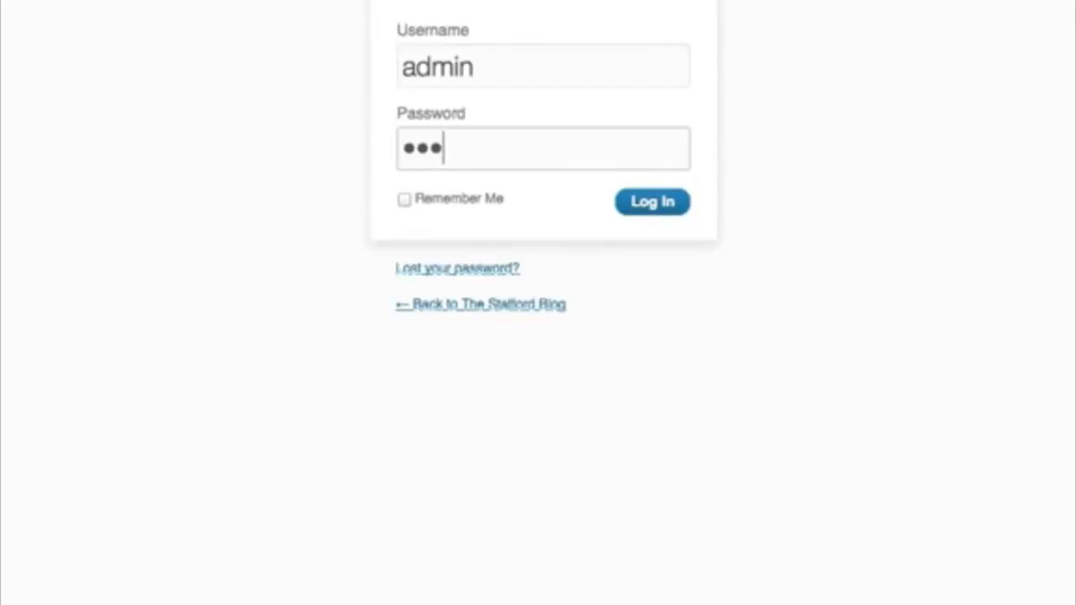
pyautogui.write('••••')
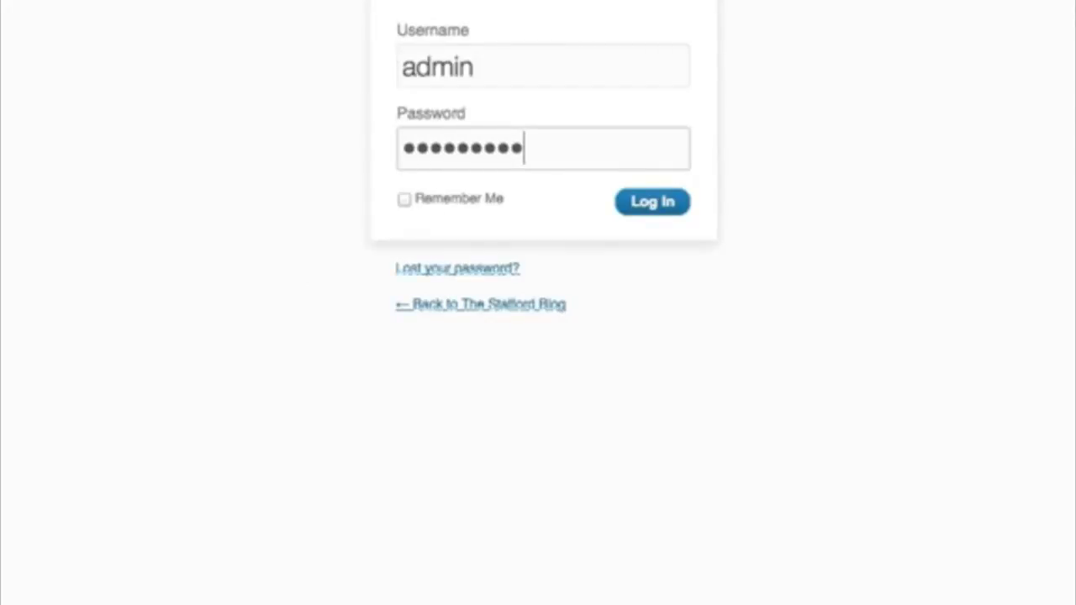
pyautogui.click(648, 203)
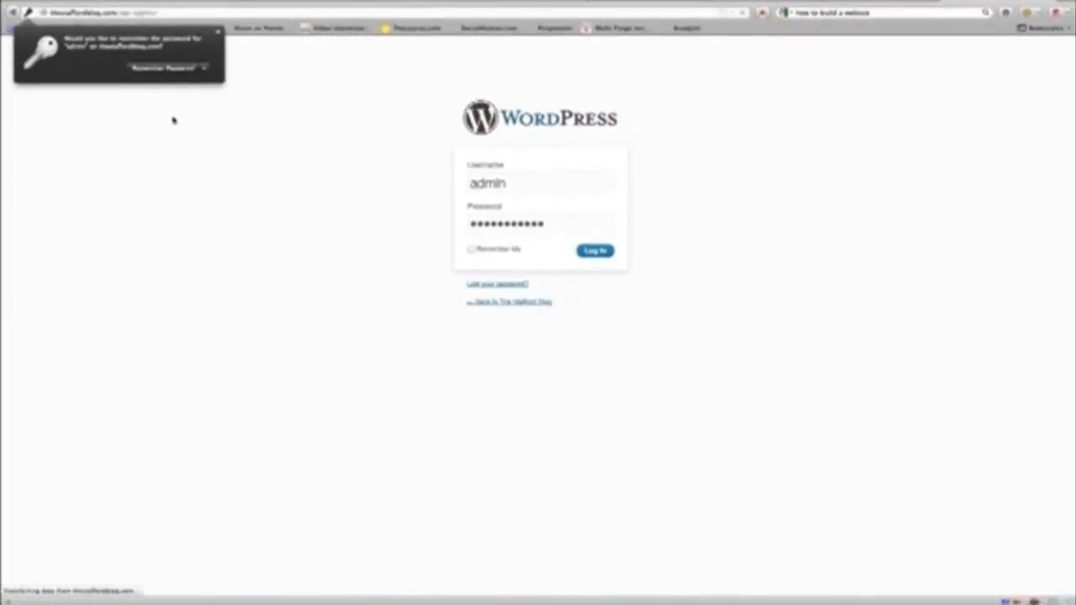
pyautogui.click(257, 85)
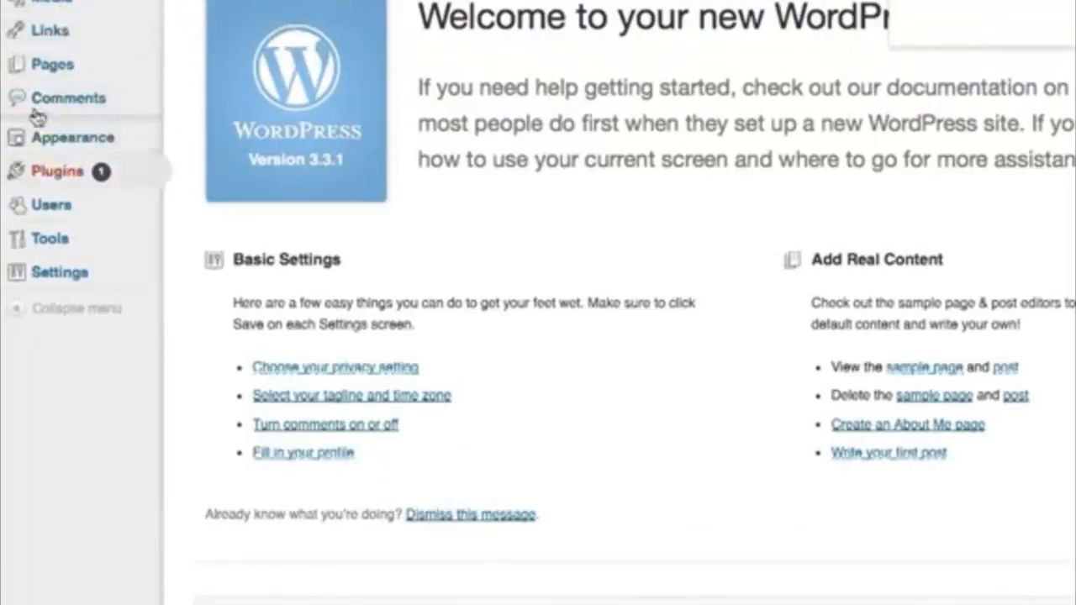
pyautogui.moveTo(33, 243)
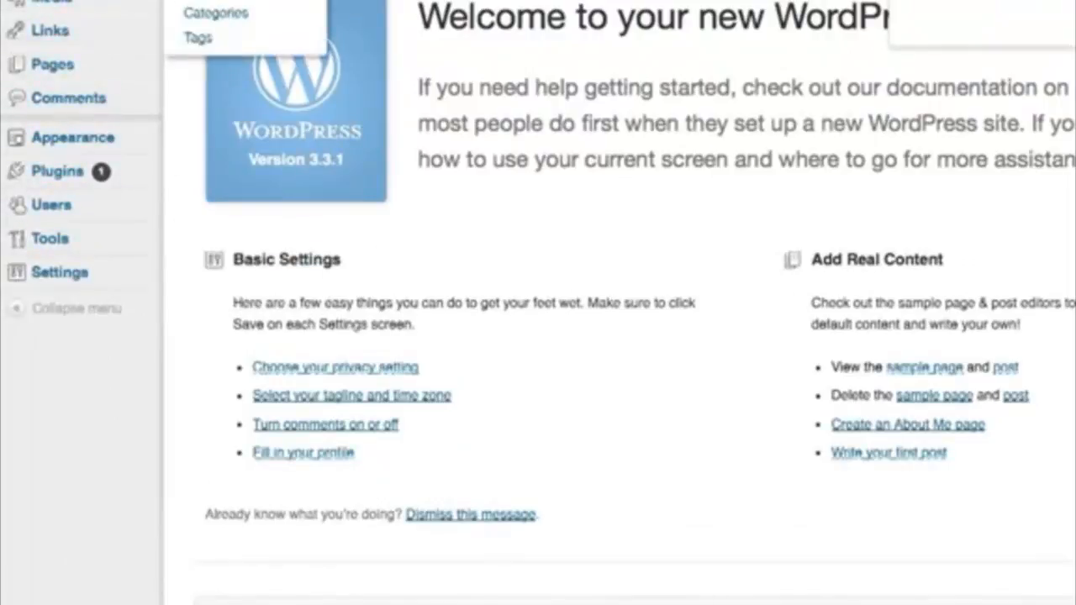
# Open Settings > General from the admin sidebar.
pyautogui.moveTo(59, 276)
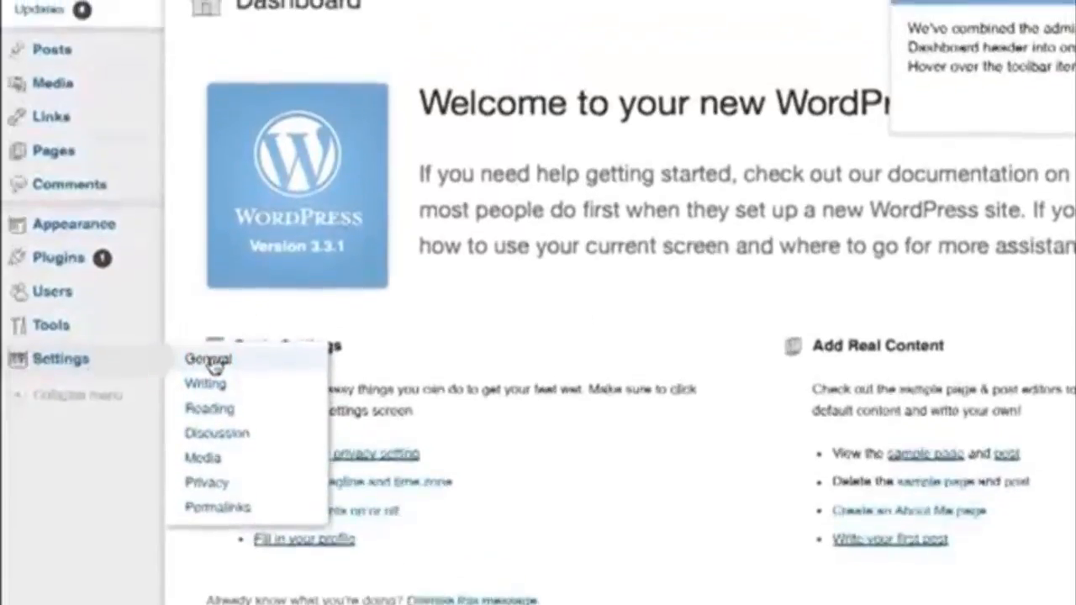
pyautogui.click(210, 360)
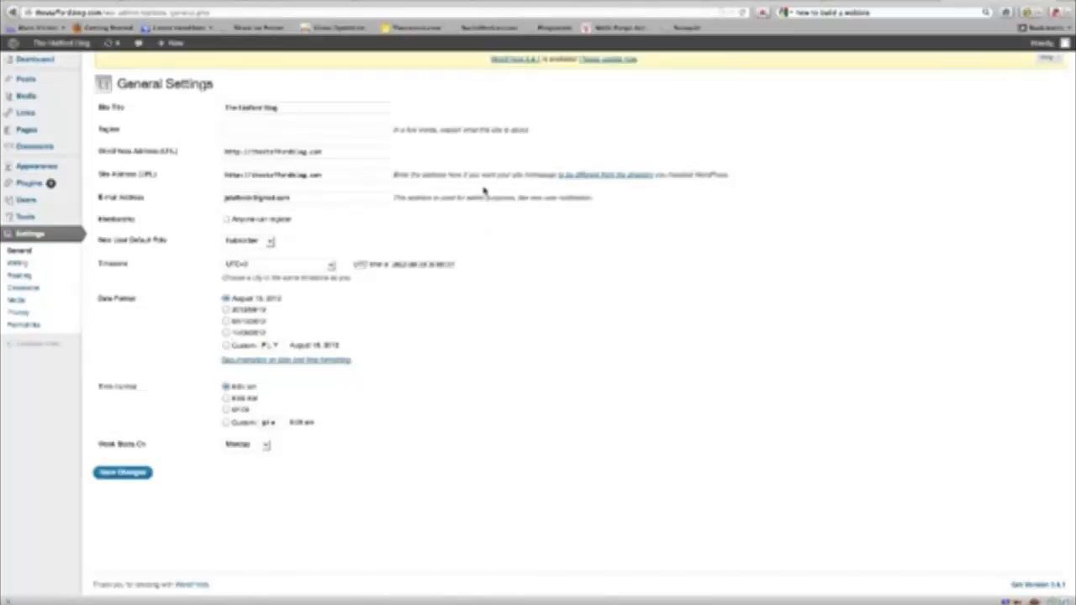
# Update WordPress to version 3.4.1 from the 'Please update now' notice.
pyautogui.click(617, 61)
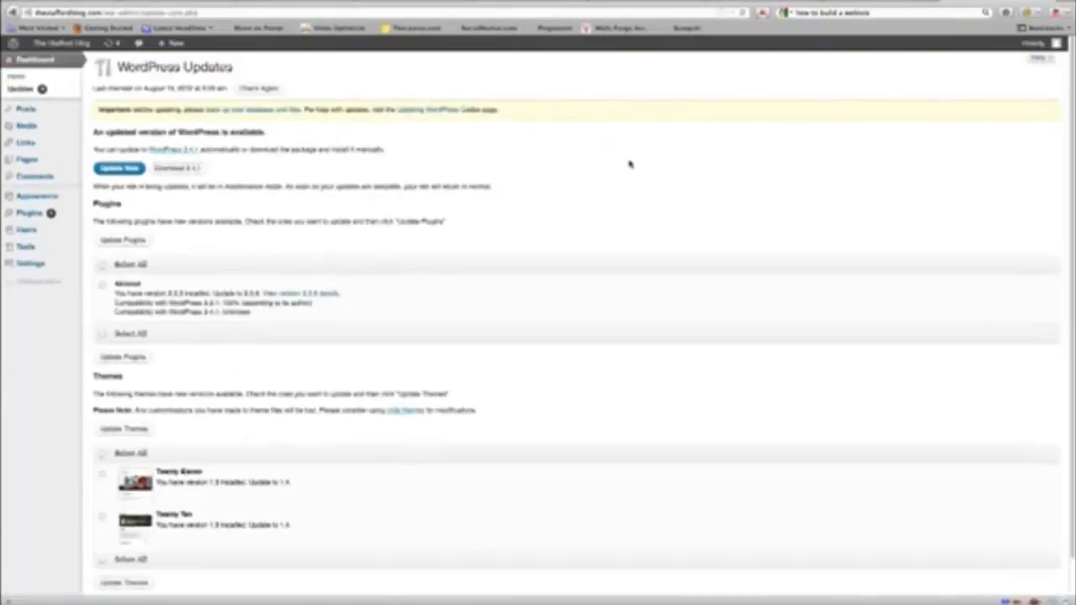
pyautogui.click(119, 168)
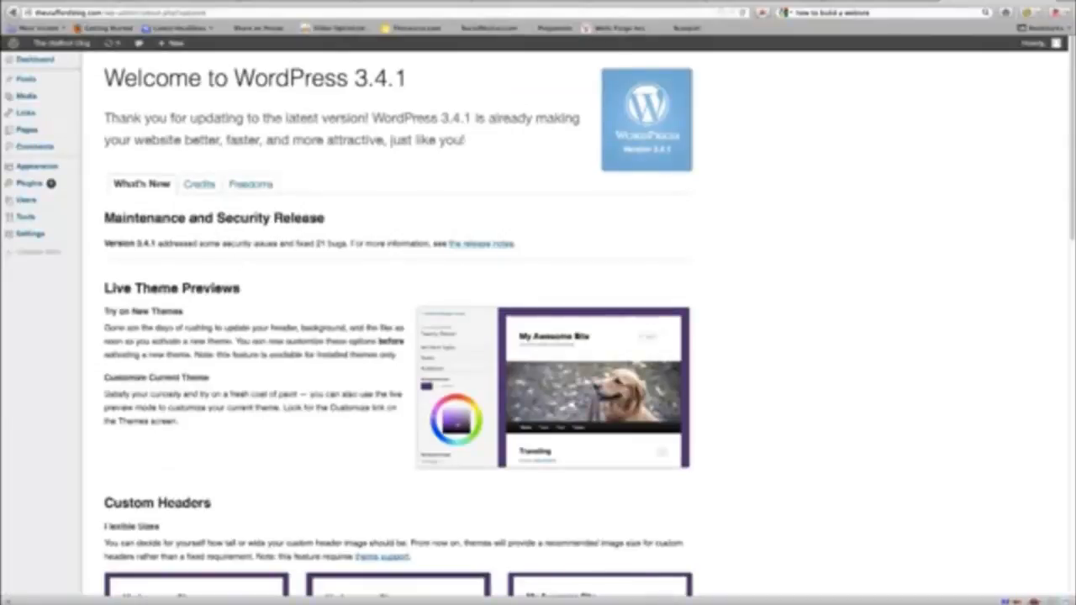
pyautogui.moveTo(38, 112)
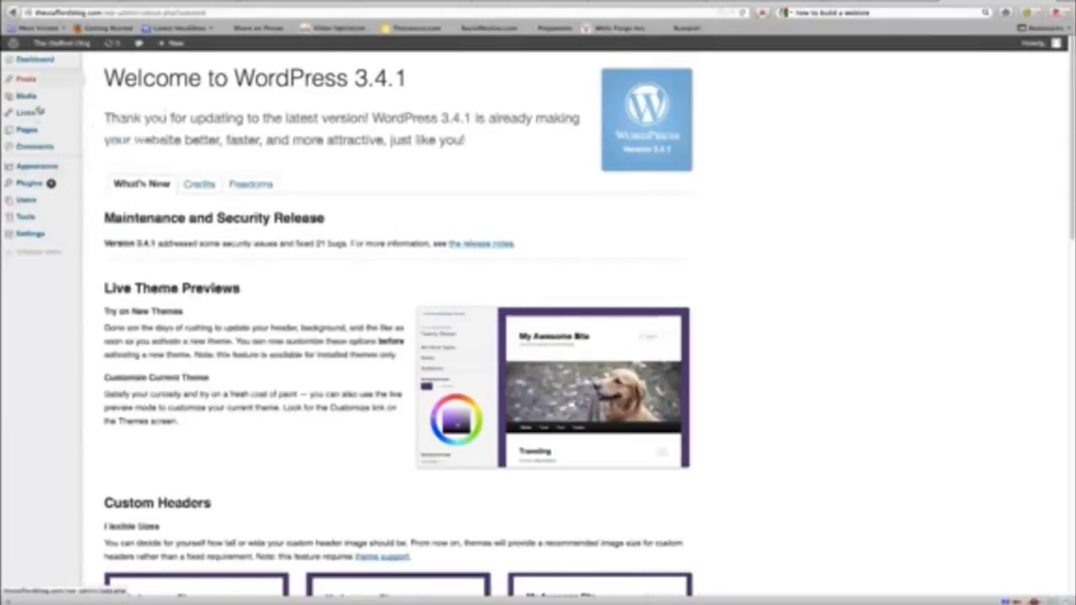
pyautogui.moveTo(30, 234)
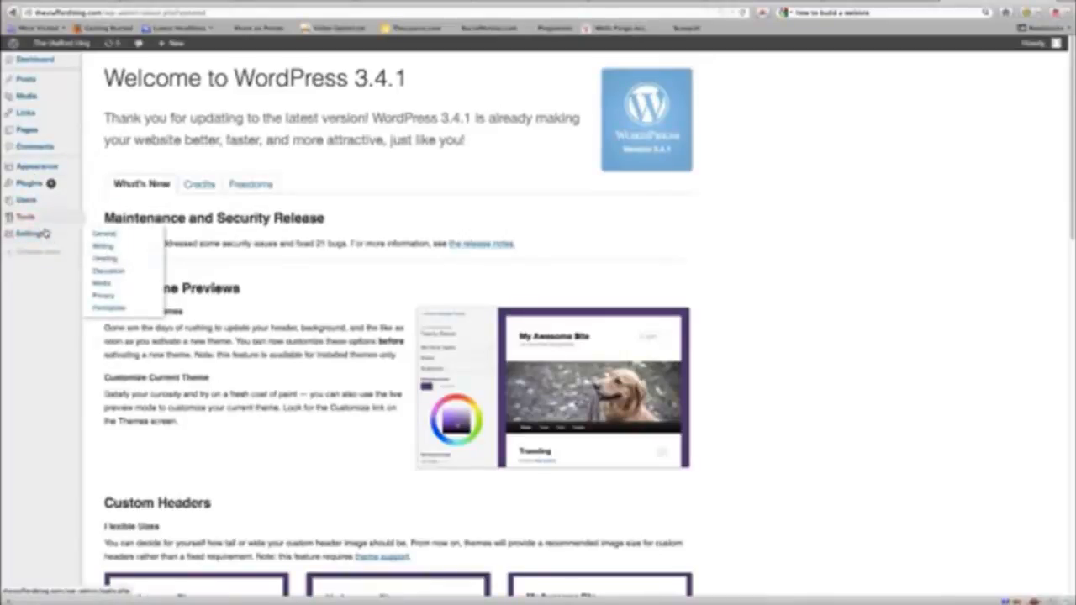
pyautogui.moveTo(30, 173)
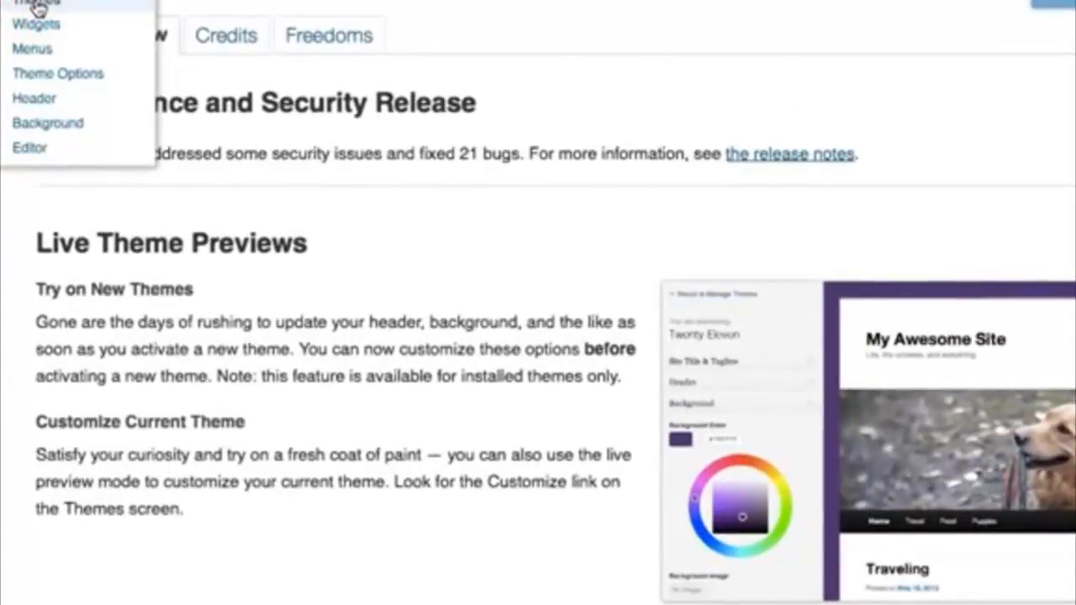
# Open Install Themes and scroll through themes like NewLife, PrimePress, Simple Catch and Coraline.
pyautogui.click(37, 5)
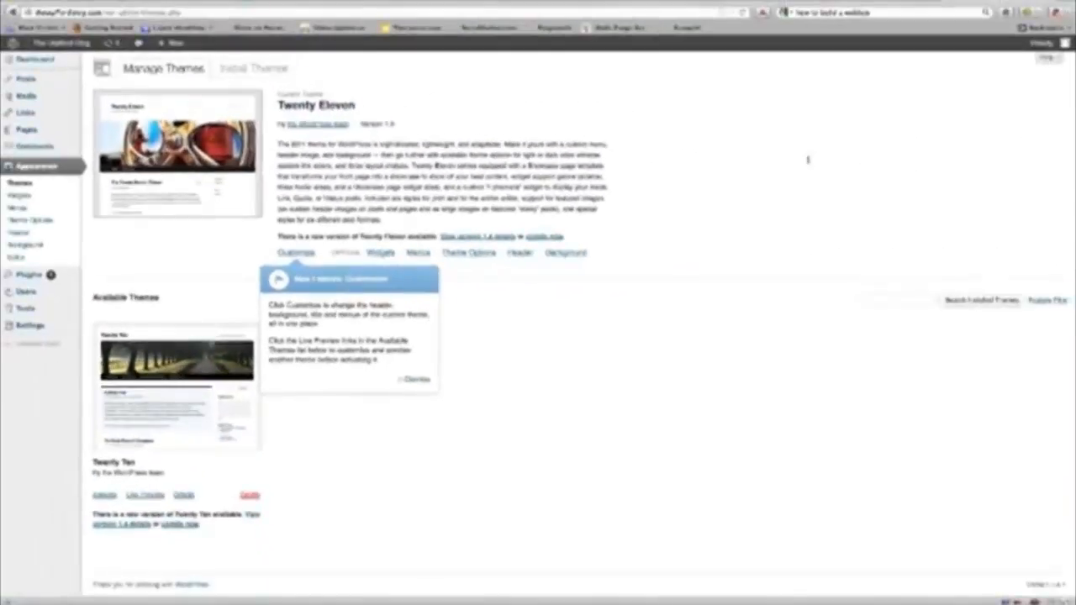
pyautogui.click(253, 67)
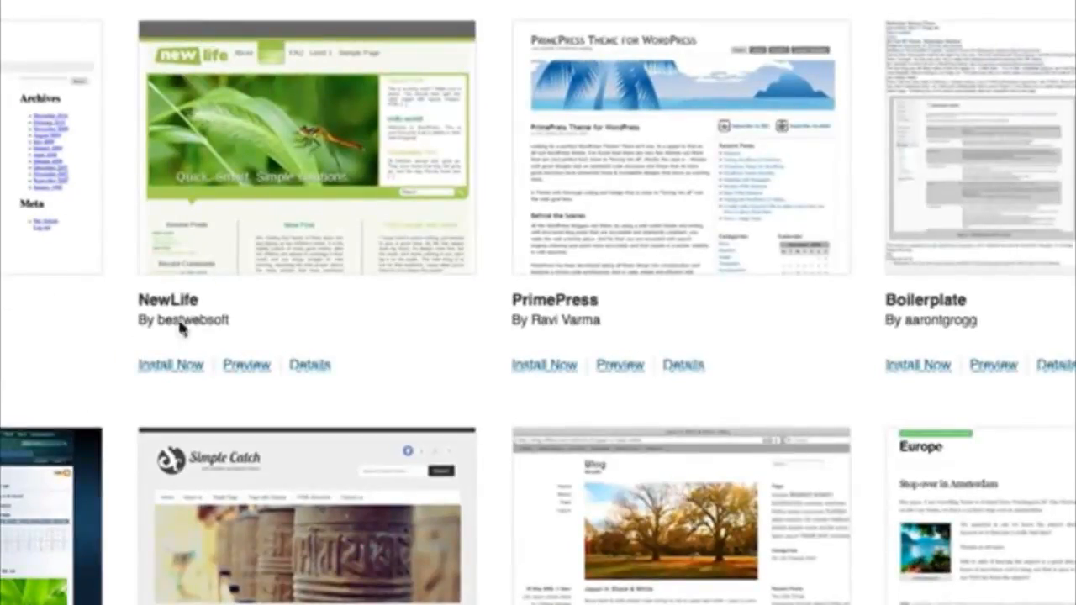
pyautogui.scroll(-3, 466, 332)
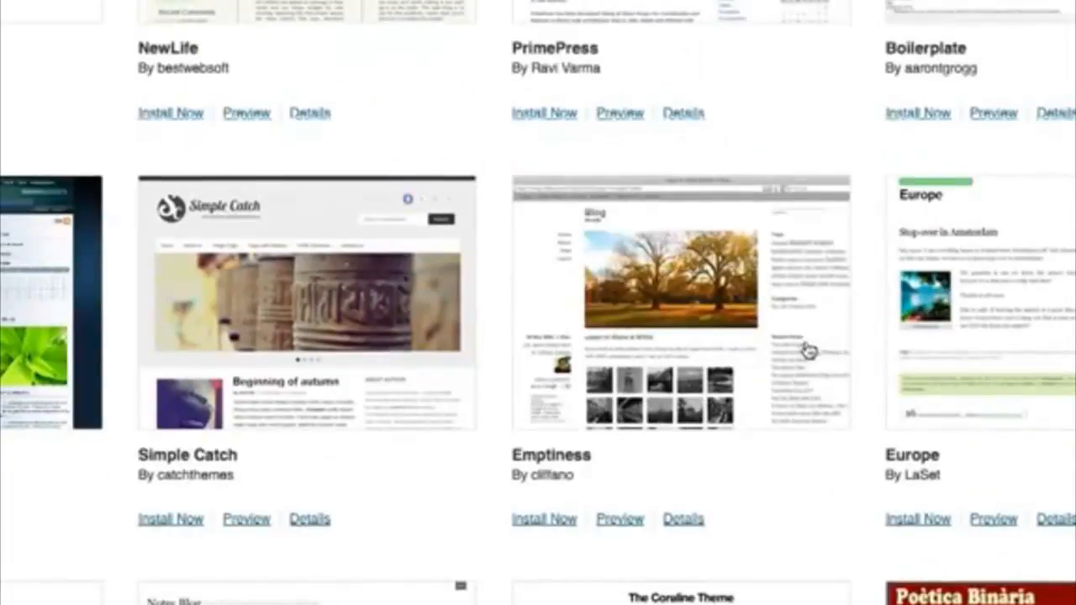
pyautogui.scroll(-3, 803, 351)
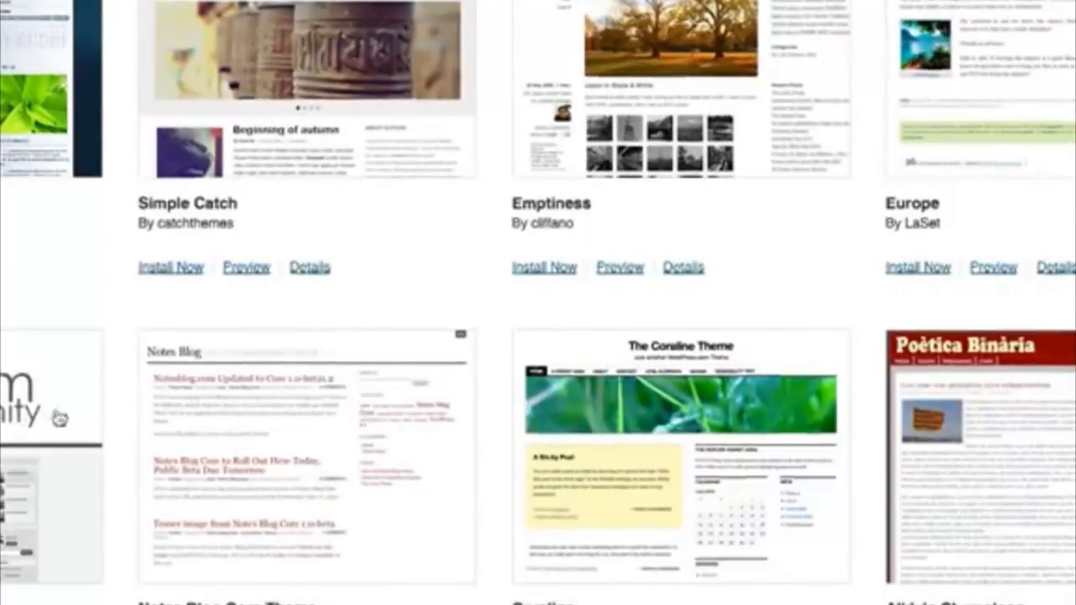
pyautogui.scroll(-7, 204, 403)
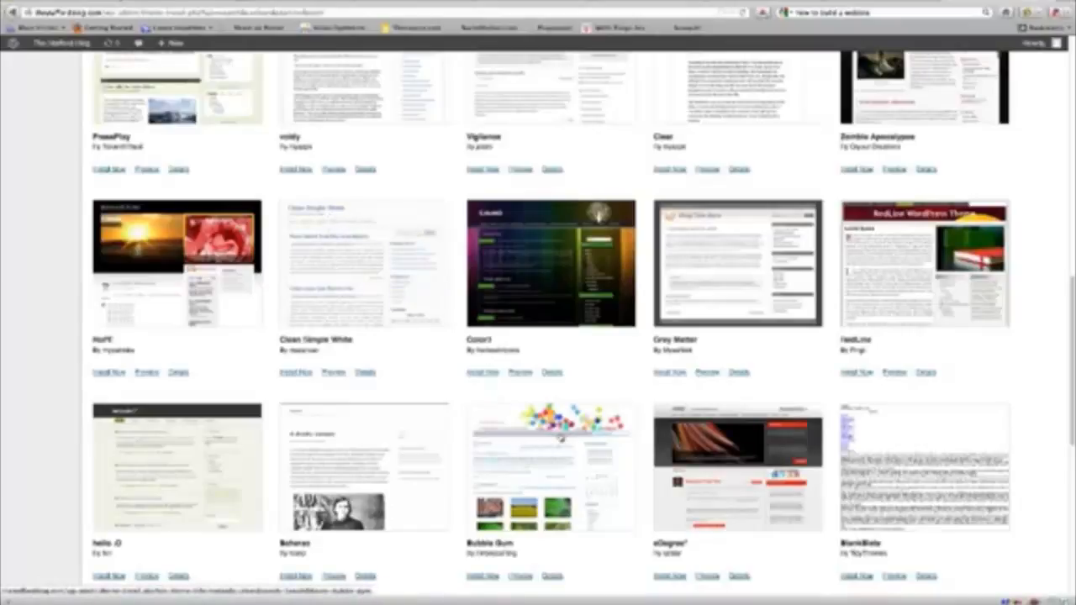
pyautogui.click(334, 373)
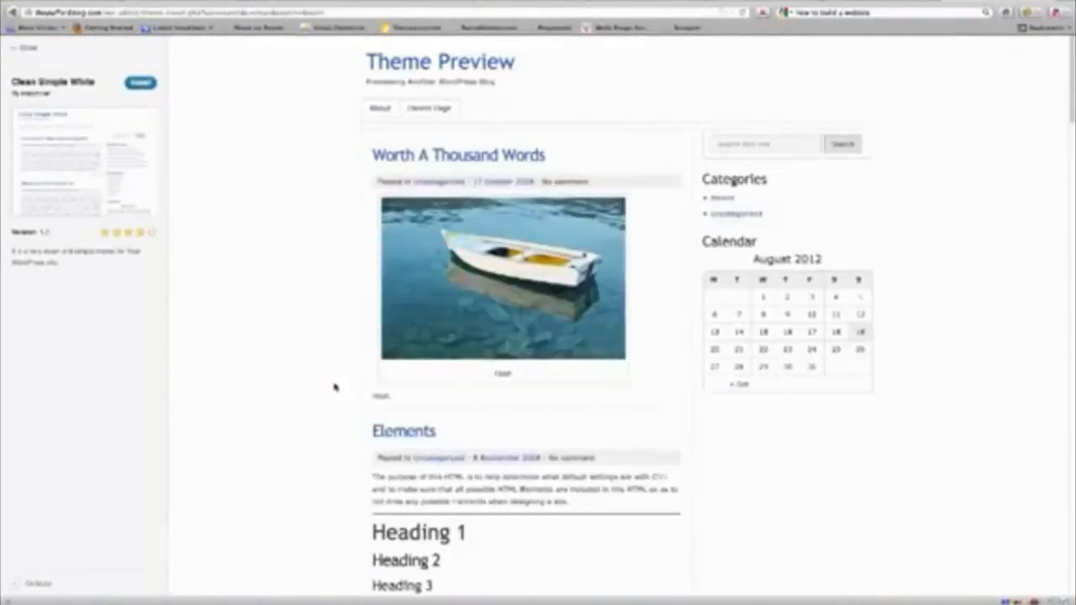
pyautogui.click(25, 48)
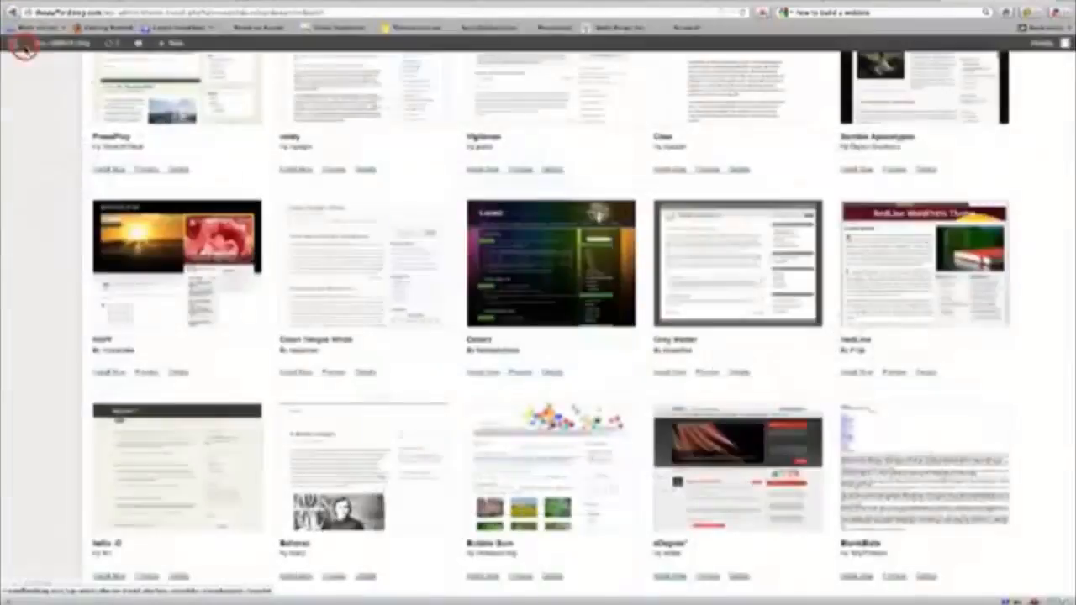
pyautogui.scroll(-3, 394, 346)
pyautogui.scroll(-3, 421, 364)
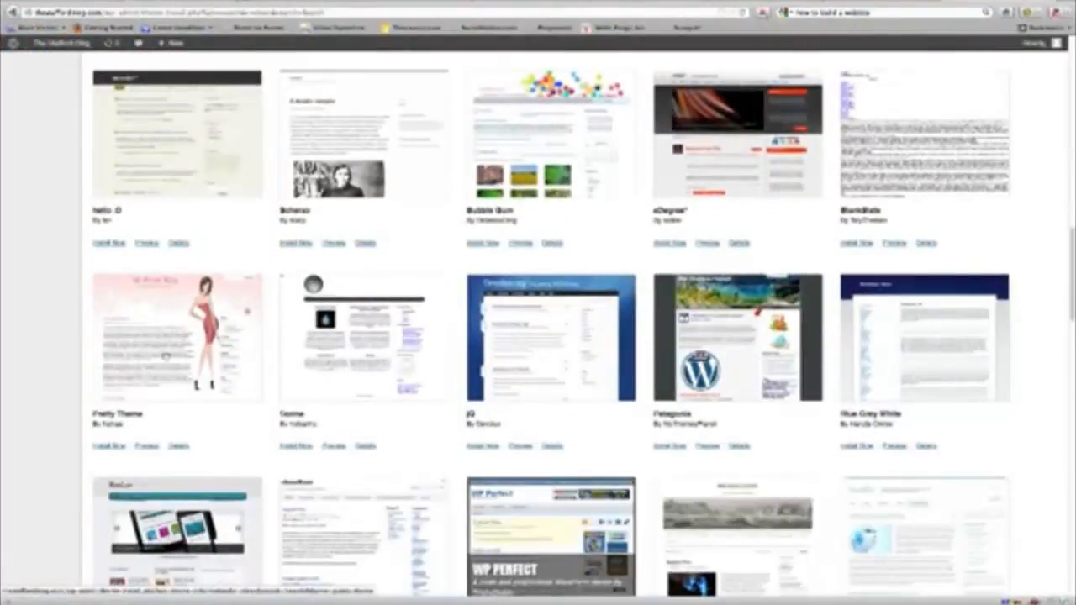
pyautogui.scroll(-5, 230, 293)
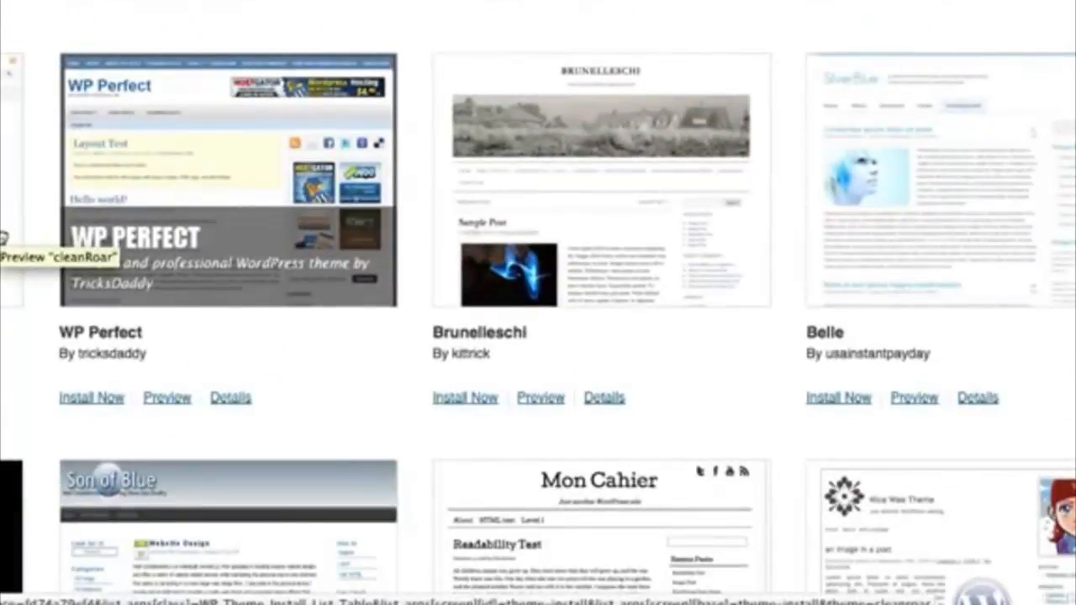
pyautogui.scroll(5, 538, 303)
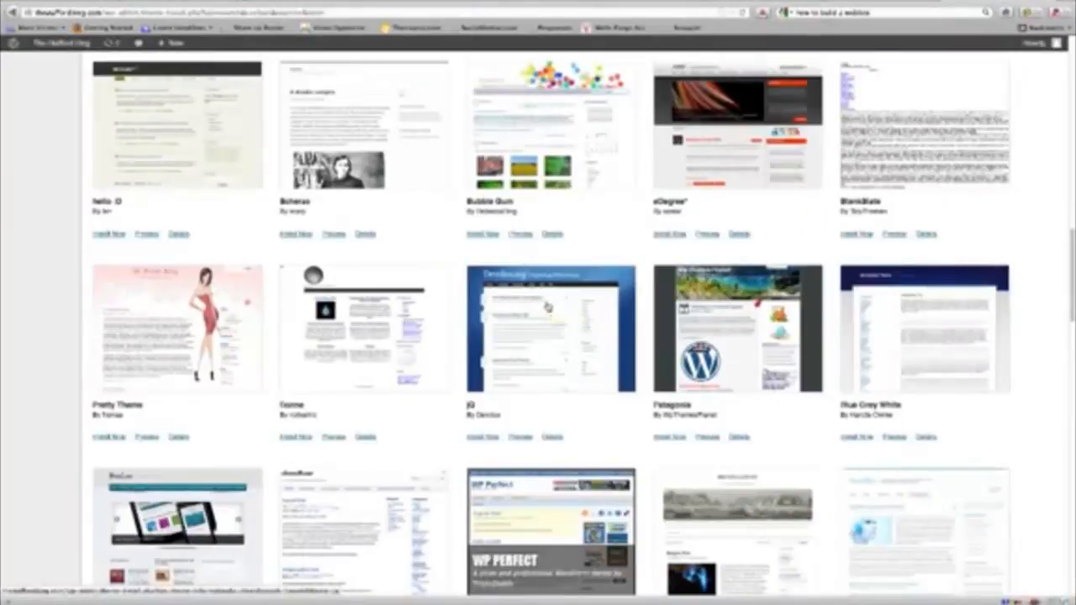
# Install and activate the jQ theme, then return to theme management.
pyautogui.click(491, 438)
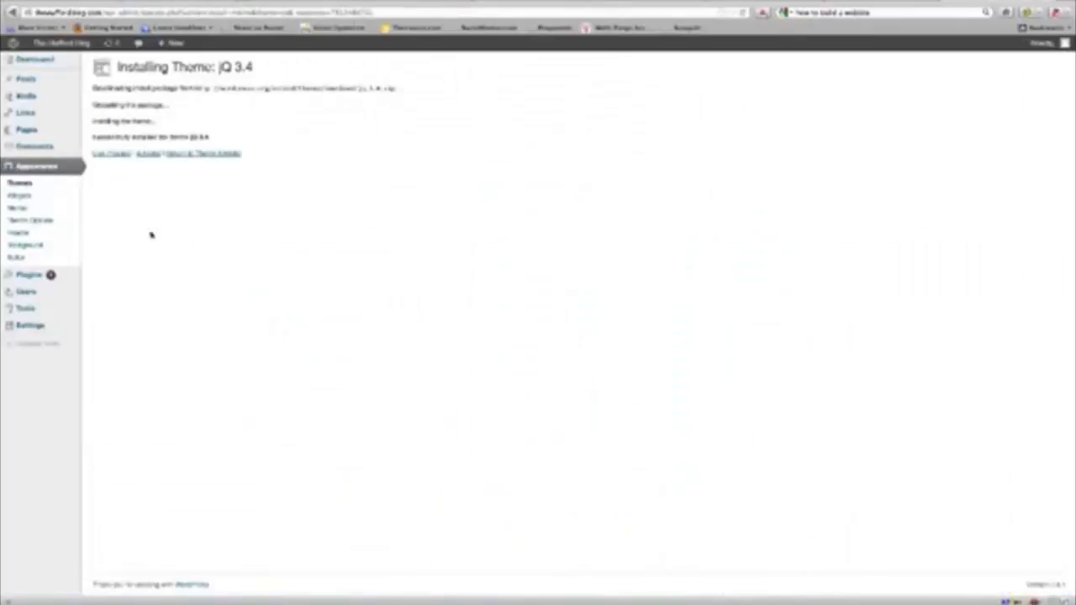
pyautogui.click(145, 156)
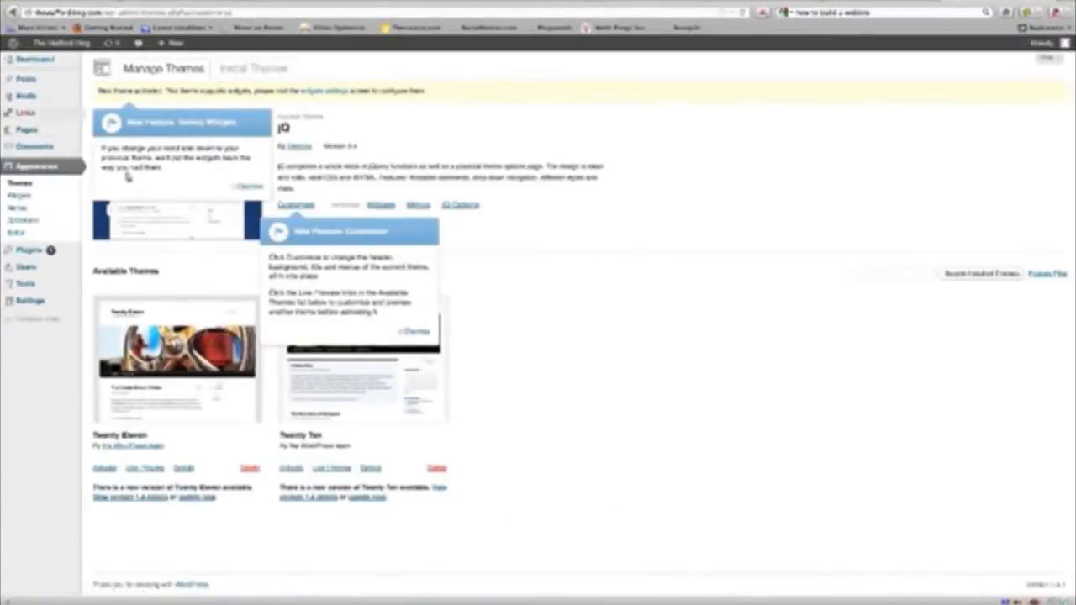
pyautogui.moveTo(54, 46)
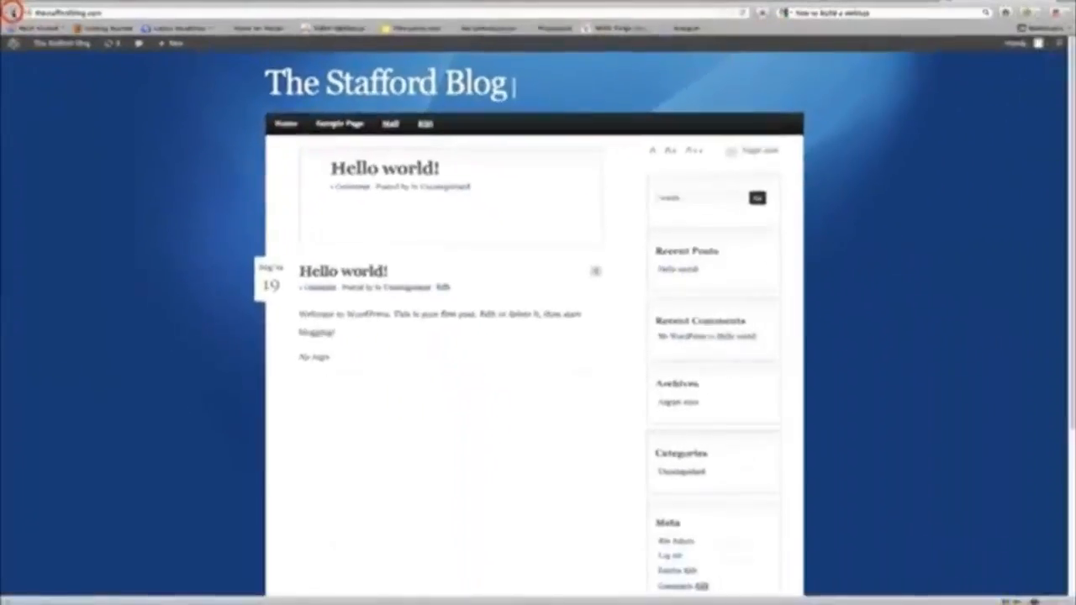
pyautogui.click(25, 64)
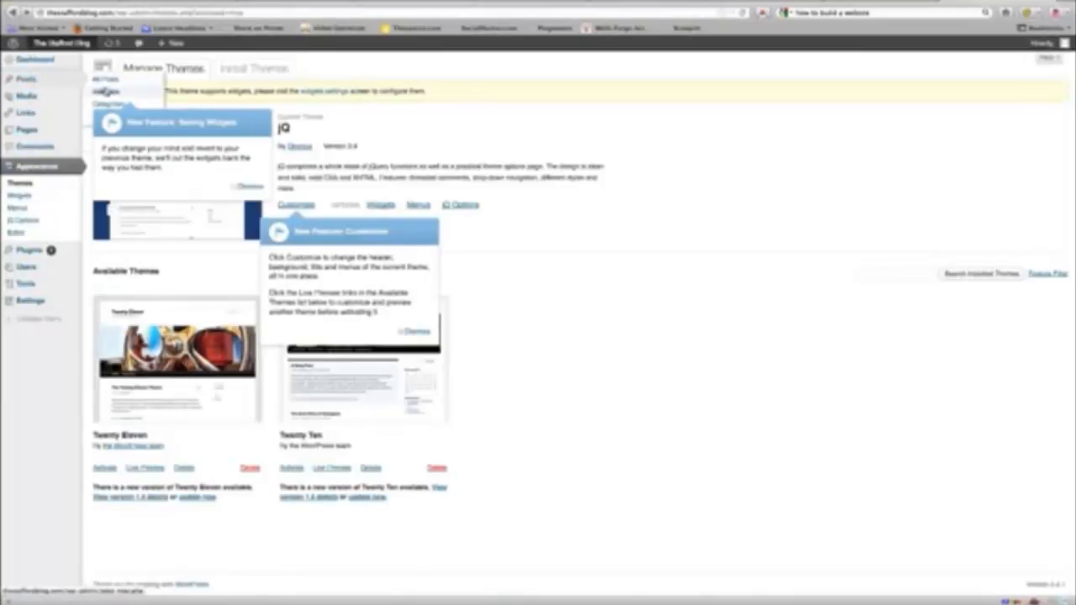
# Dismiss the widgets tip, start a blank new post, and bring up the Word article.
pyautogui.click(252, 186)
pyautogui.click(257, 187)
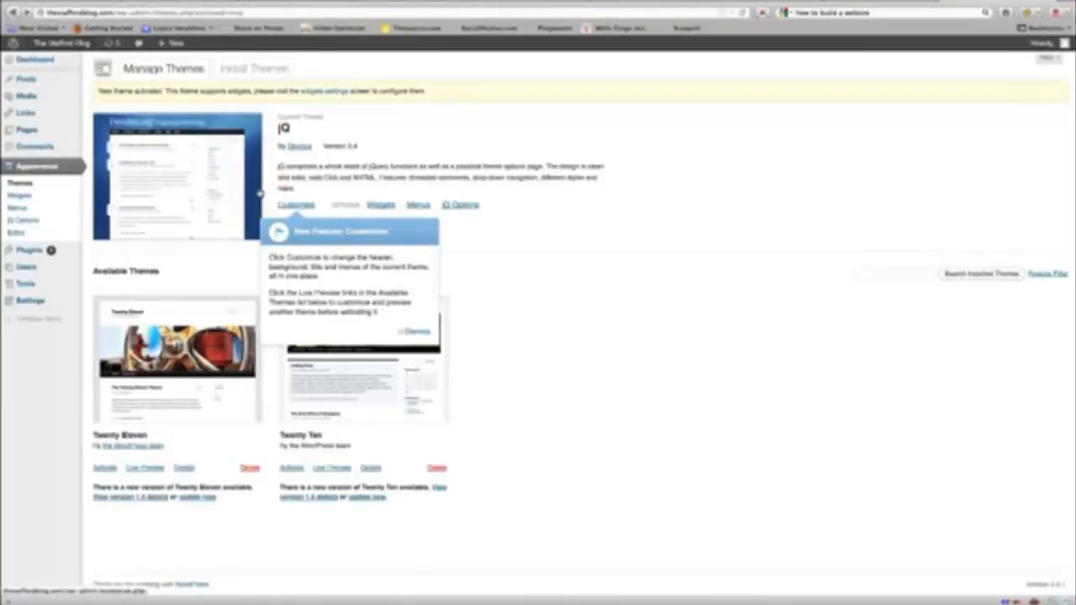
pyautogui.click(106, 91)
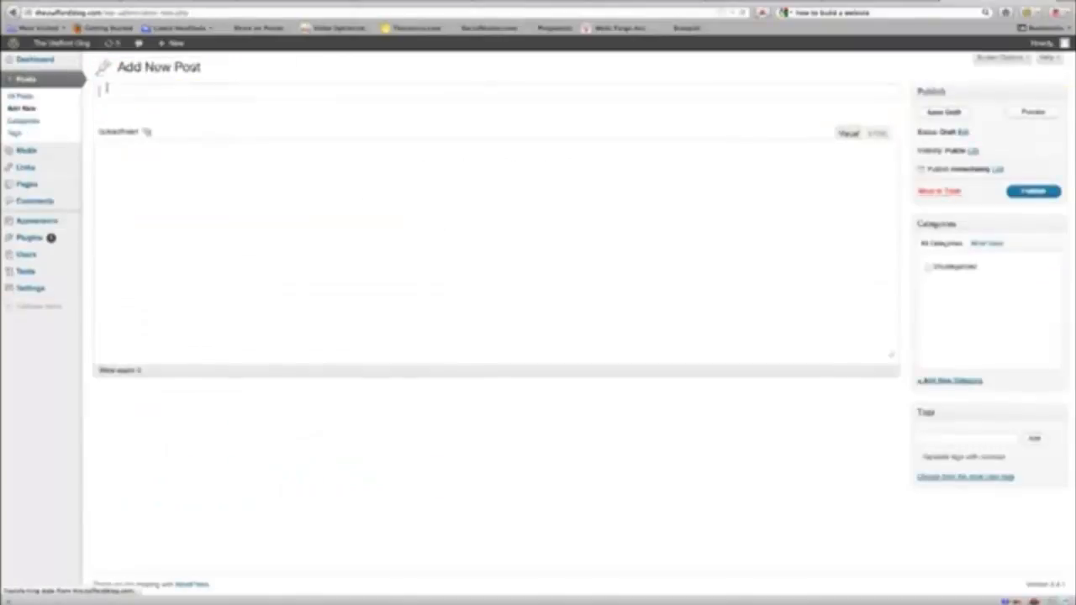
pyautogui.click(221, 291)
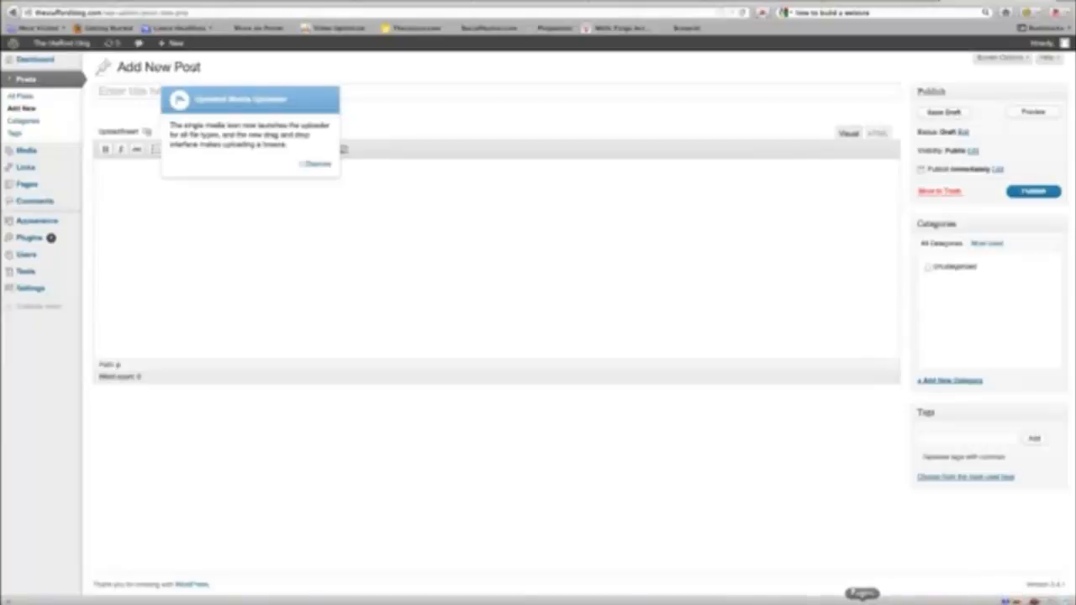
pyautogui.click(660, 596)
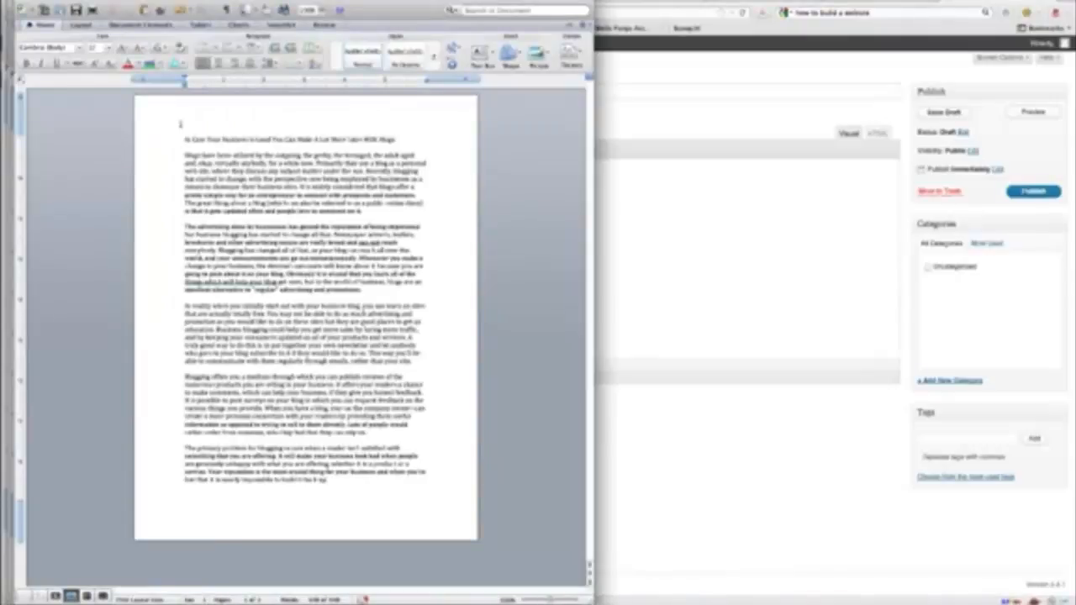
# Copy the article's body paragraphs from Word and paste them into the post body.
pyautogui.moveTo(181, 153); pyautogui.dragTo(401, 473)
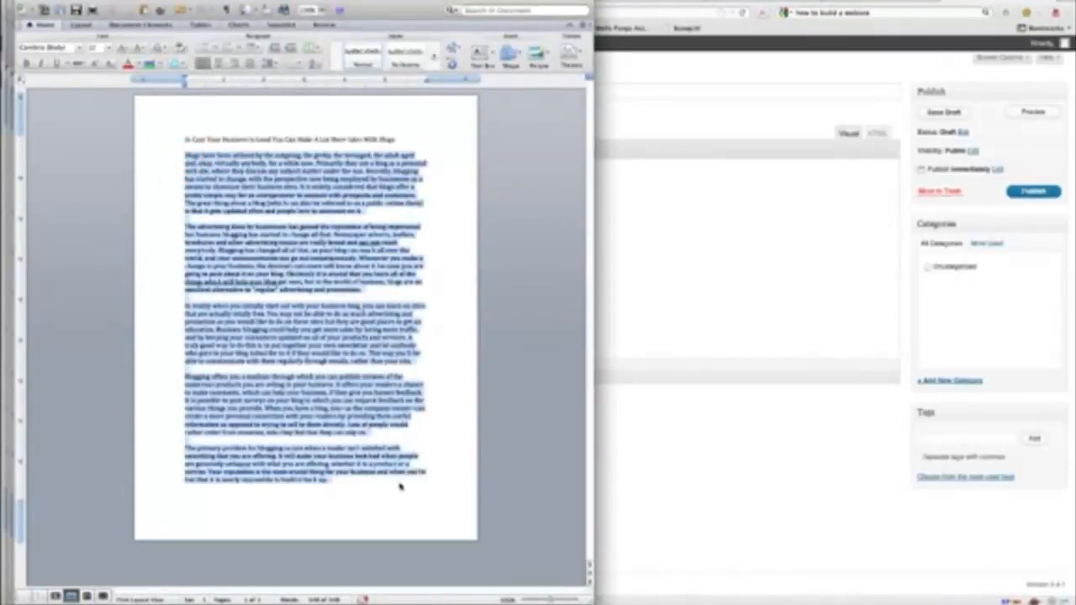
pyautogui.rightClick(357, 257)
pyautogui.click(370, 276)
pyautogui.click(674, 209)
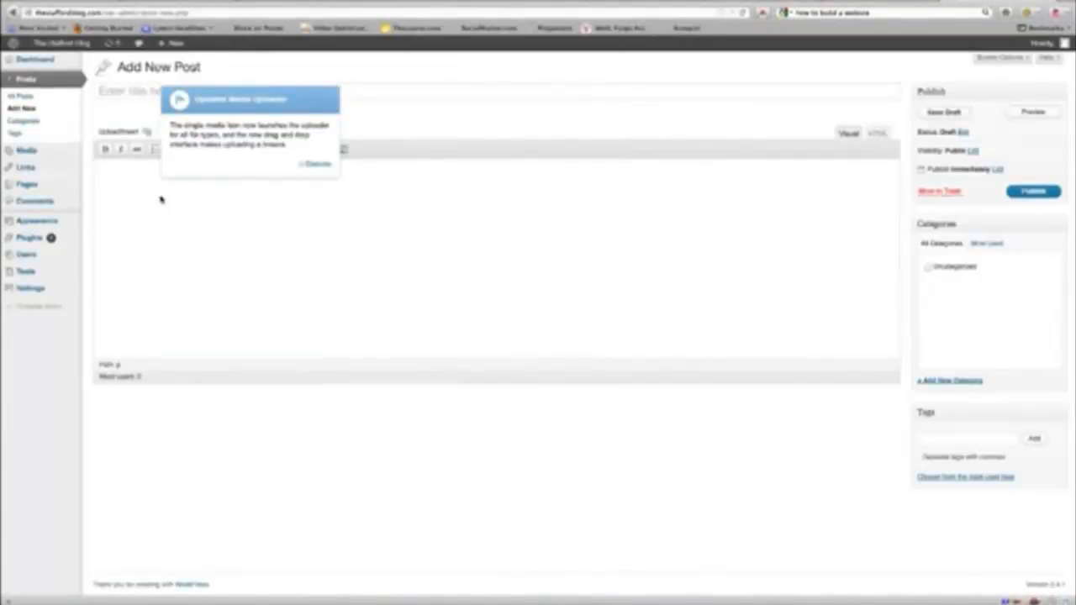
pyautogui.hotkey('ctrl', 'v')
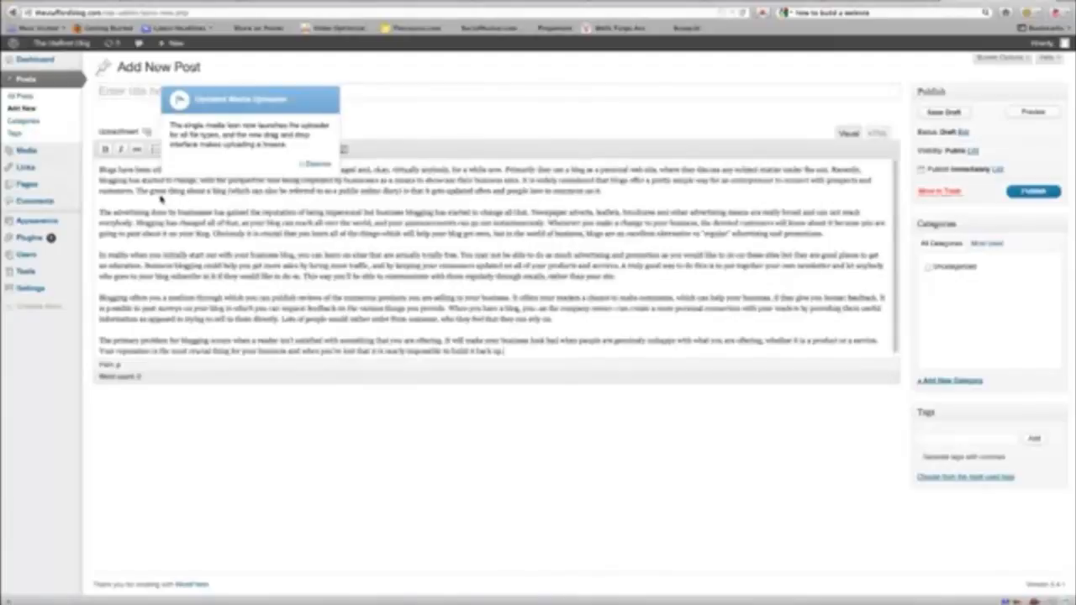
pyautogui.click(314, 161)
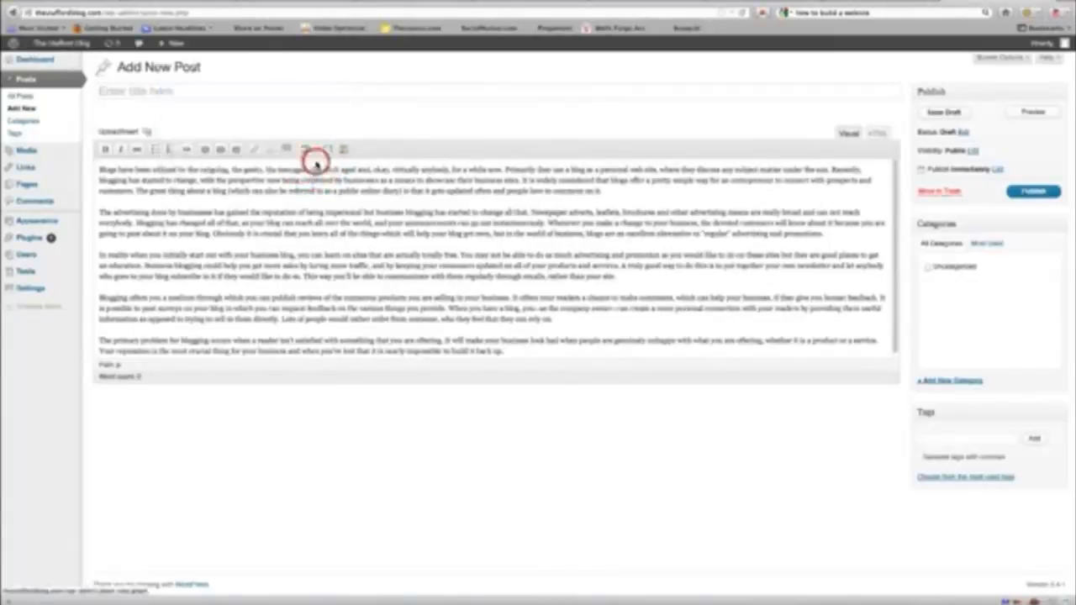
# Copy the article title from Word and place the cursor in the post title field.
pyautogui.click(664, 599)
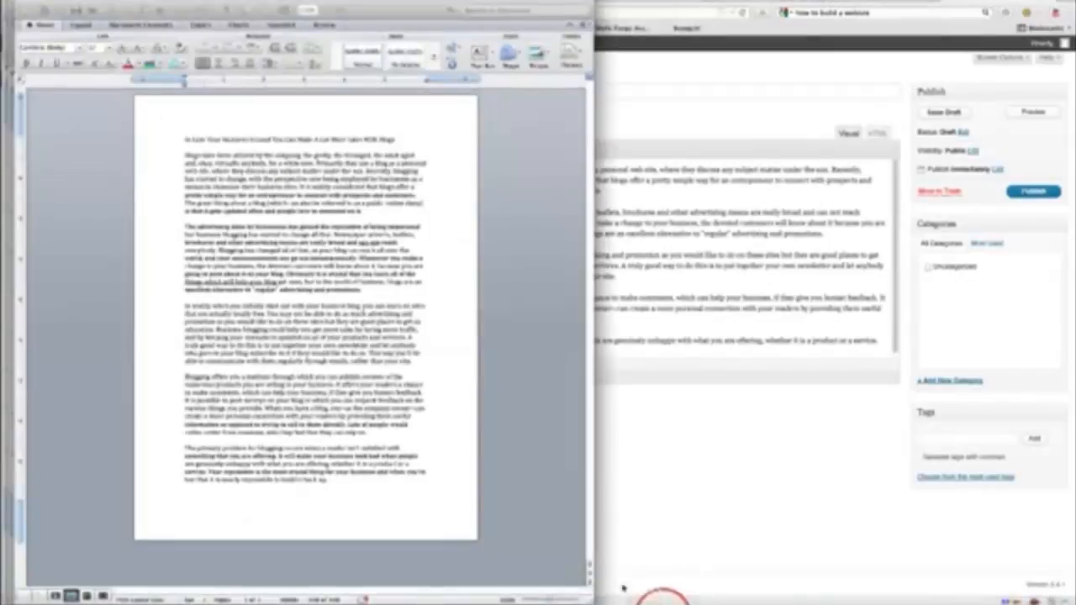
pyautogui.moveTo(187, 140); pyautogui.dragTo(411, 143)
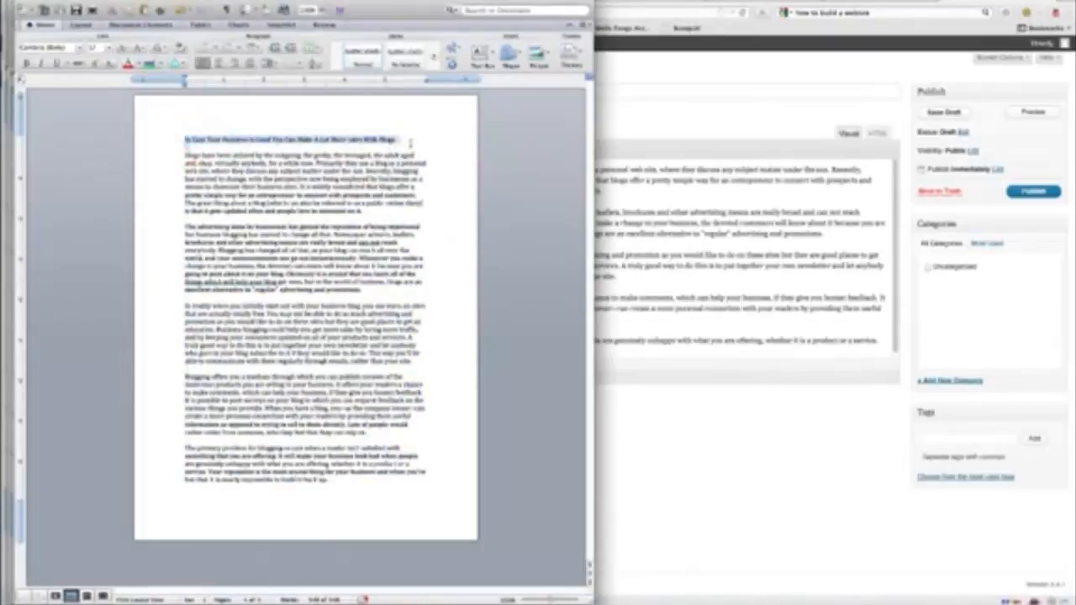
pyautogui.rightClick(404, 145)
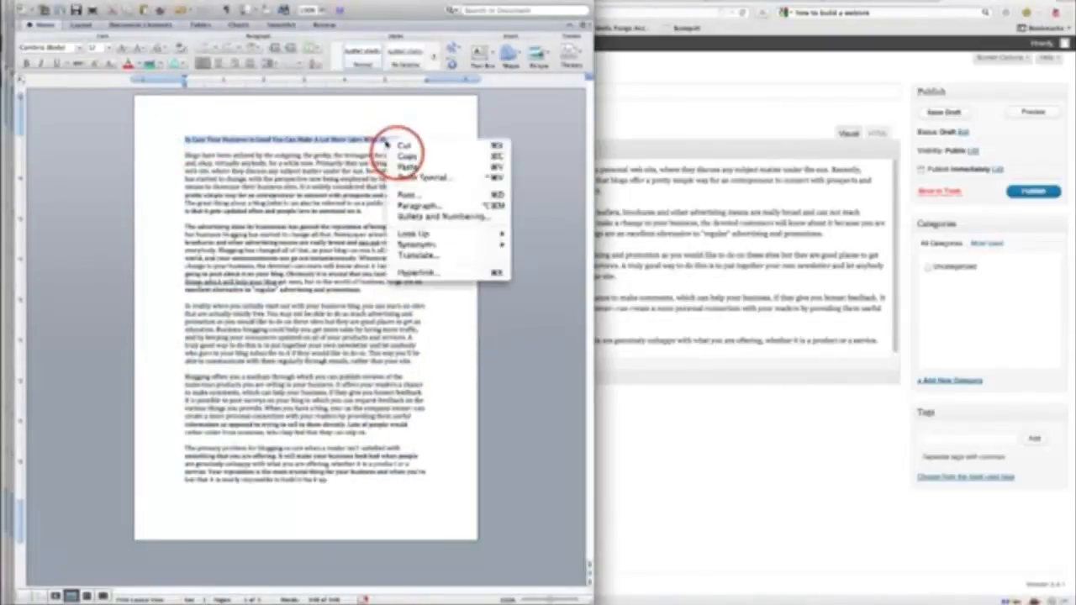
pyautogui.click(394, 141)
pyautogui.click(639, 91)
pyautogui.click(318, 98)
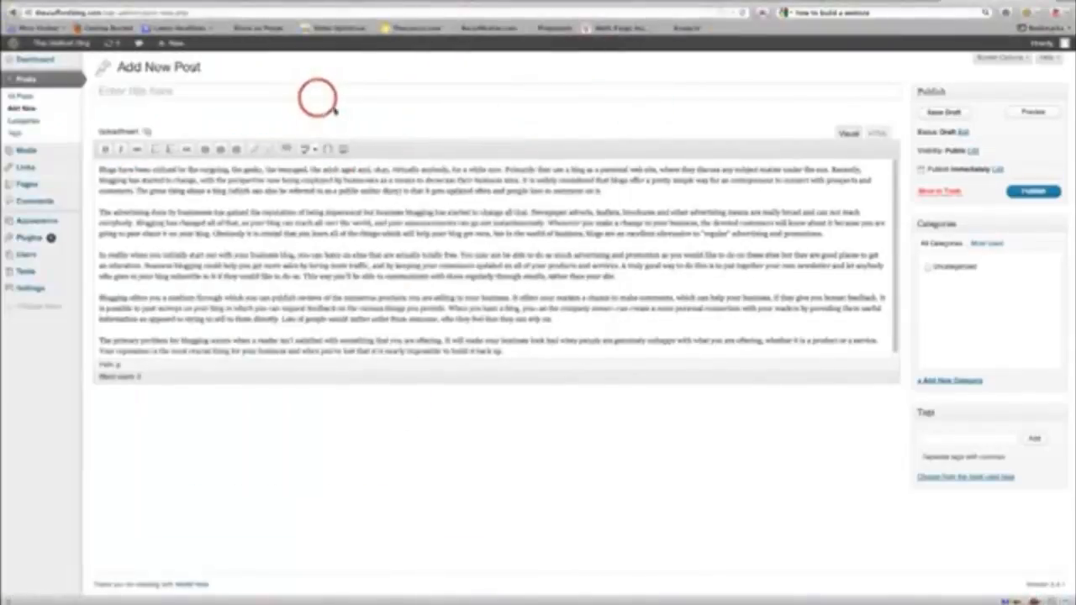
# Paste the article title as the post title and create and tick a new Marketing category.
pyautogui.hotkey('ctrl', 'v')
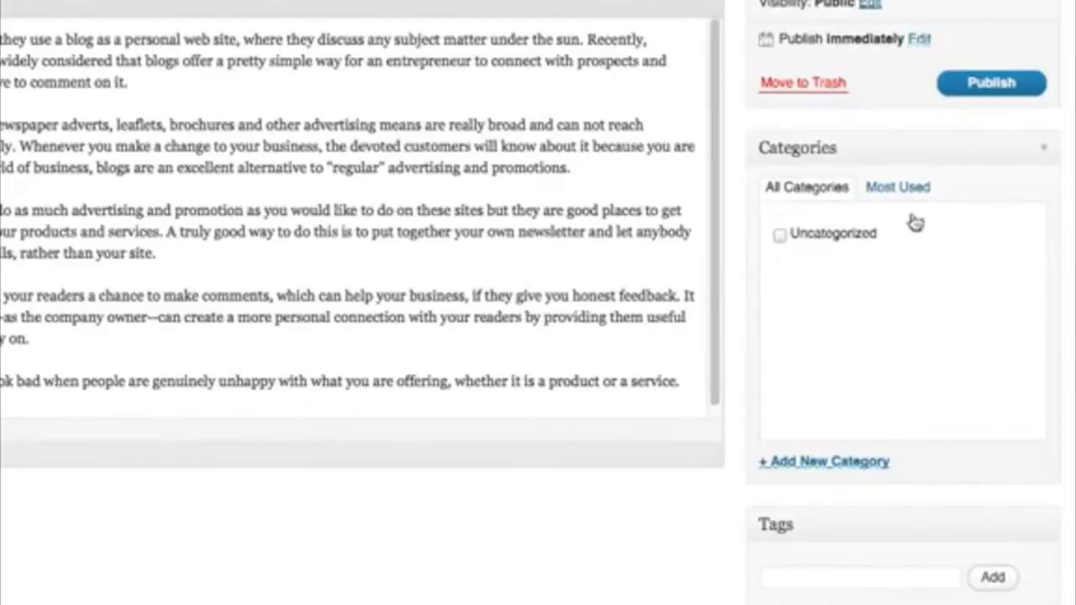
pyautogui.click(805, 463)
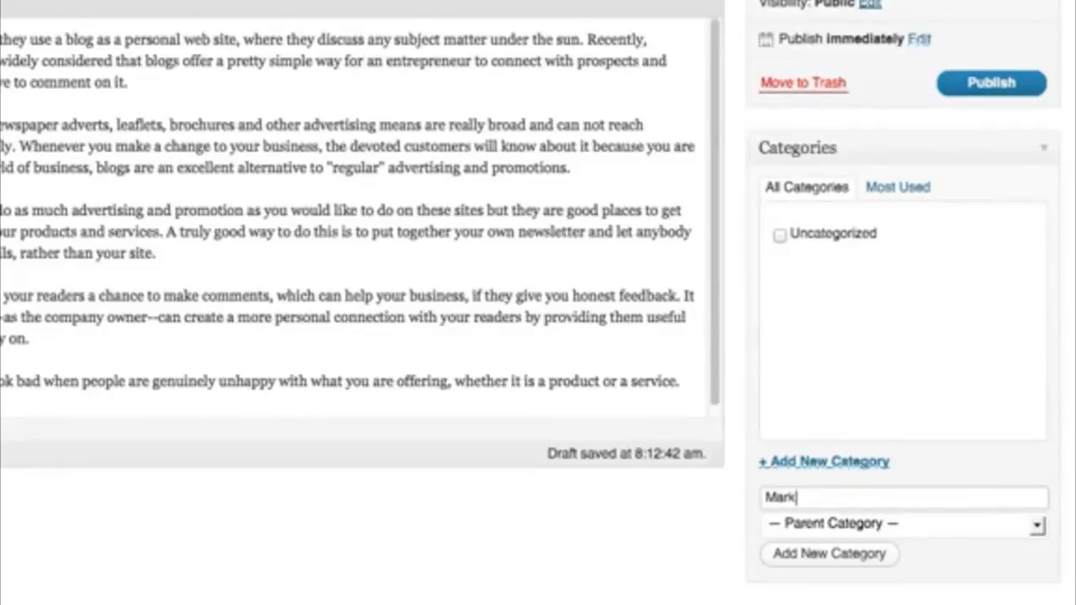
pyautogui.click(815, 548)
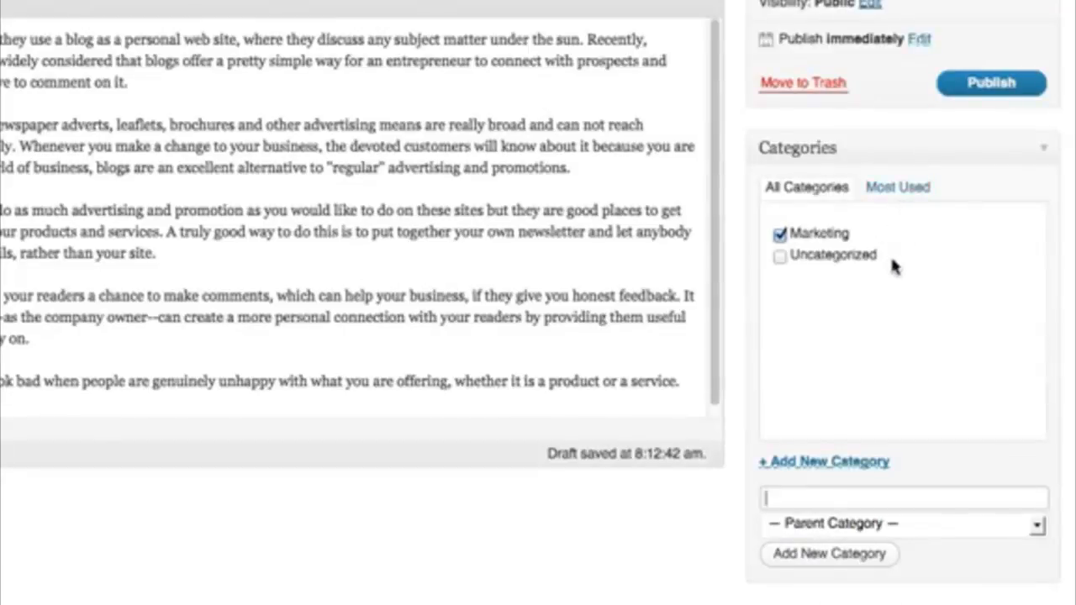
pyautogui.click(977, 87)
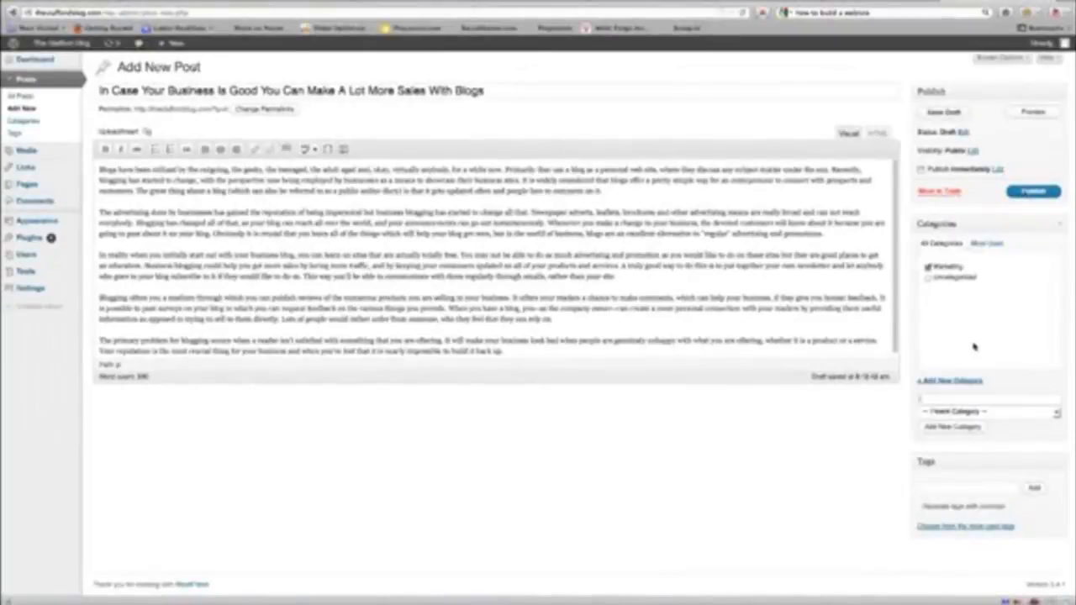
# Publish the post and open the live Stafford Blog in a new tab to view it.
pyautogui.click(1024, 194)
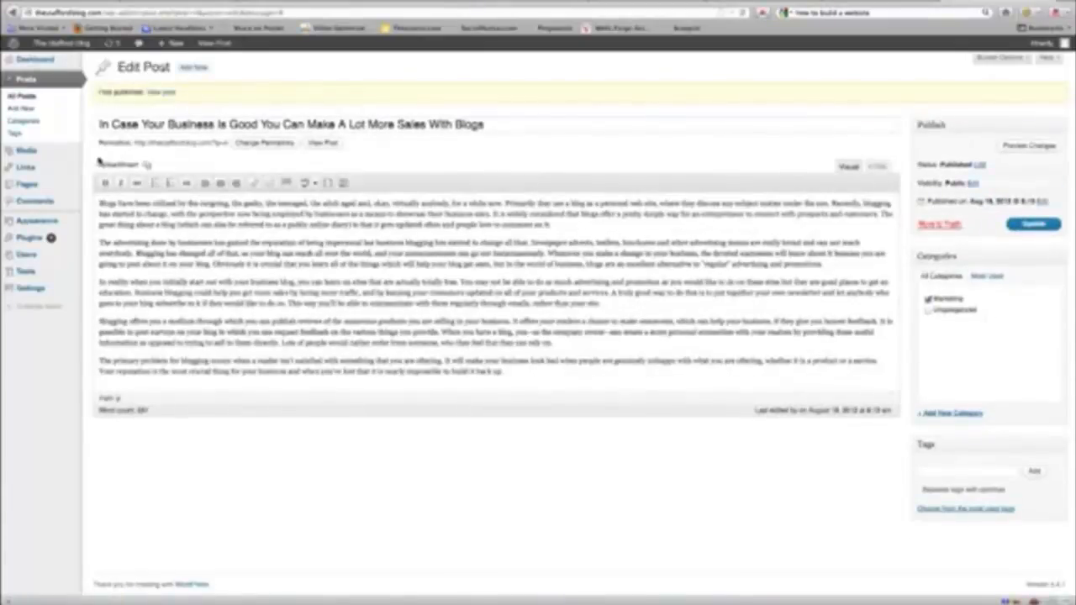
pyautogui.rightClick(65, 48)
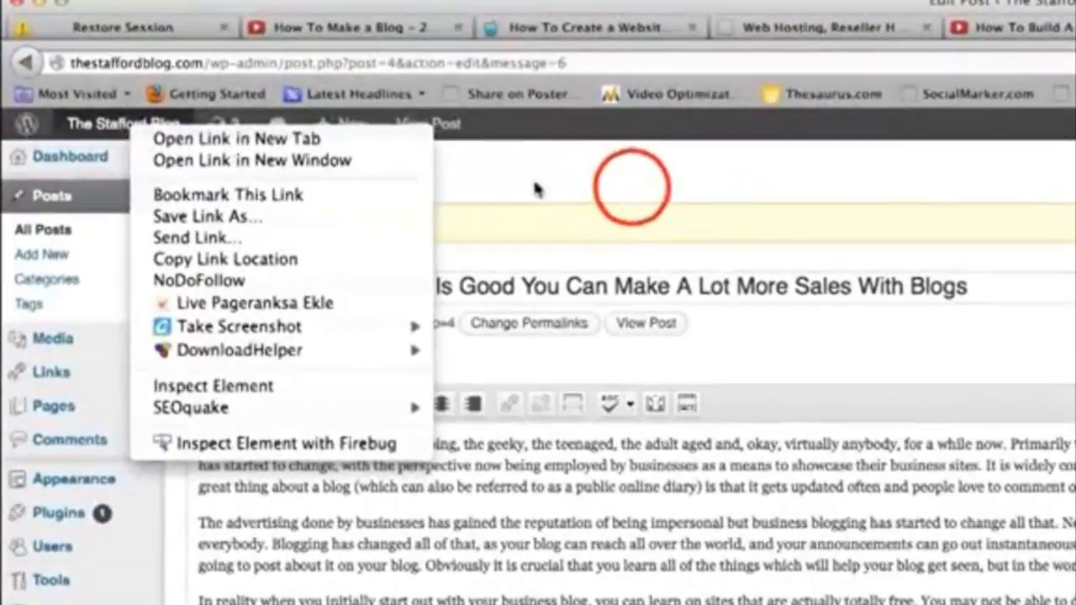
pyautogui.click(316, 76)
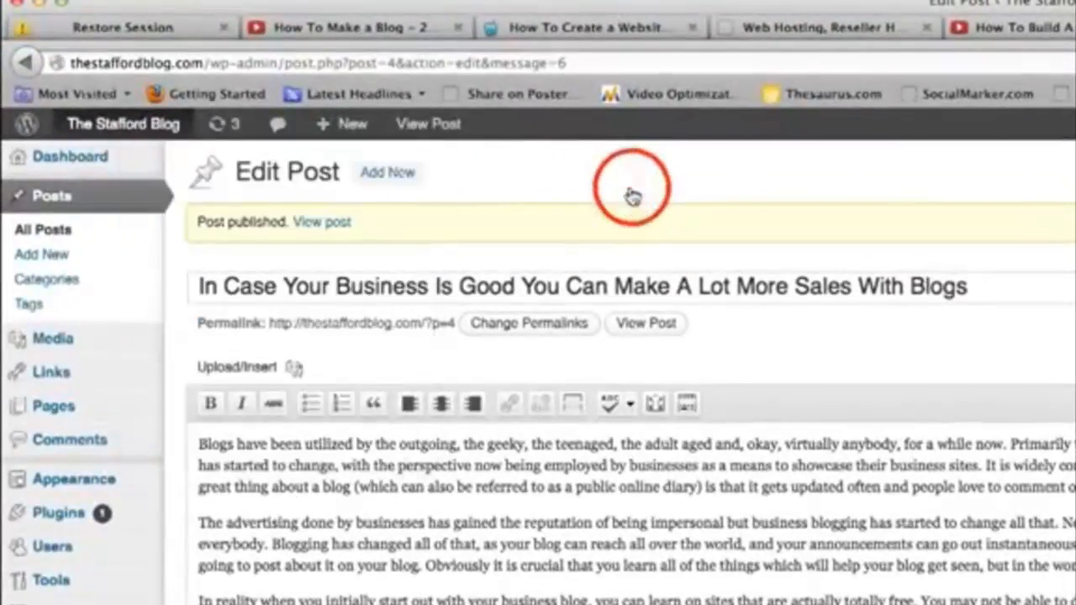
pyautogui.moveTo(124, 123)
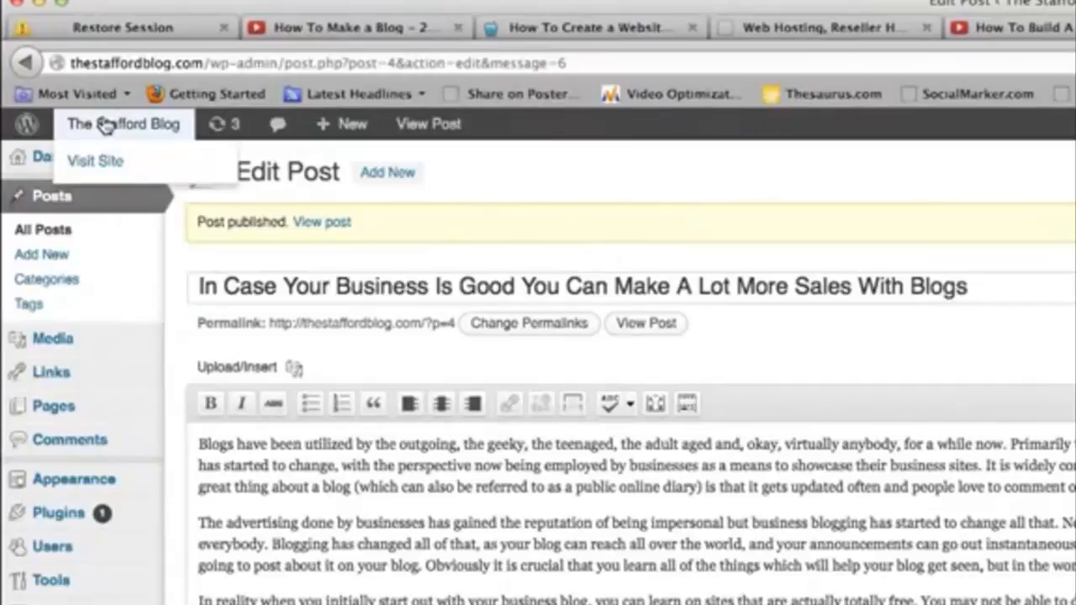
pyautogui.rightClick(106, 125)
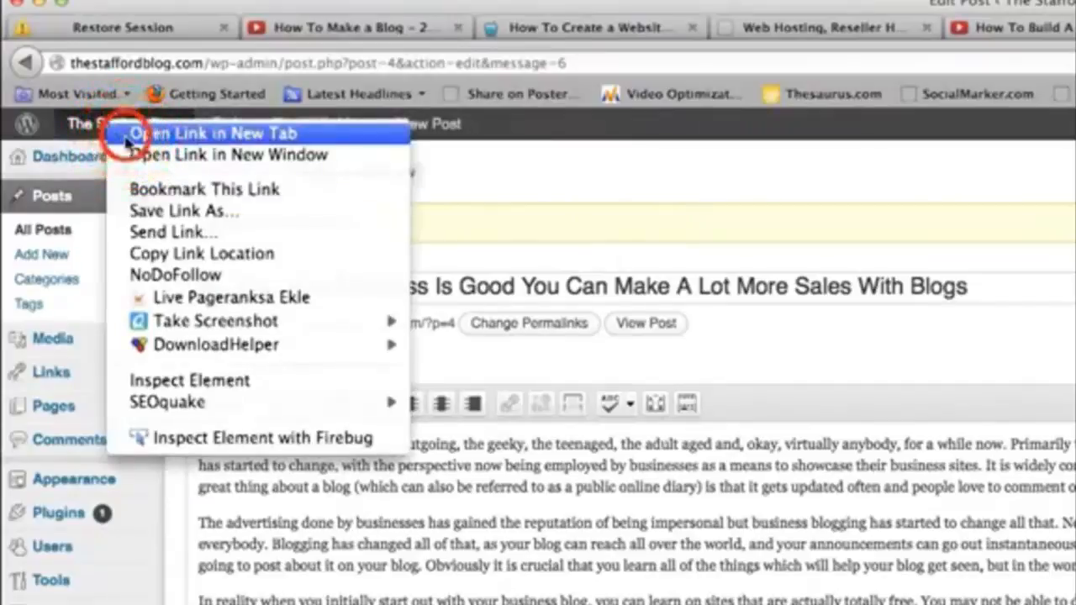
pyautogui.click(128, 140)
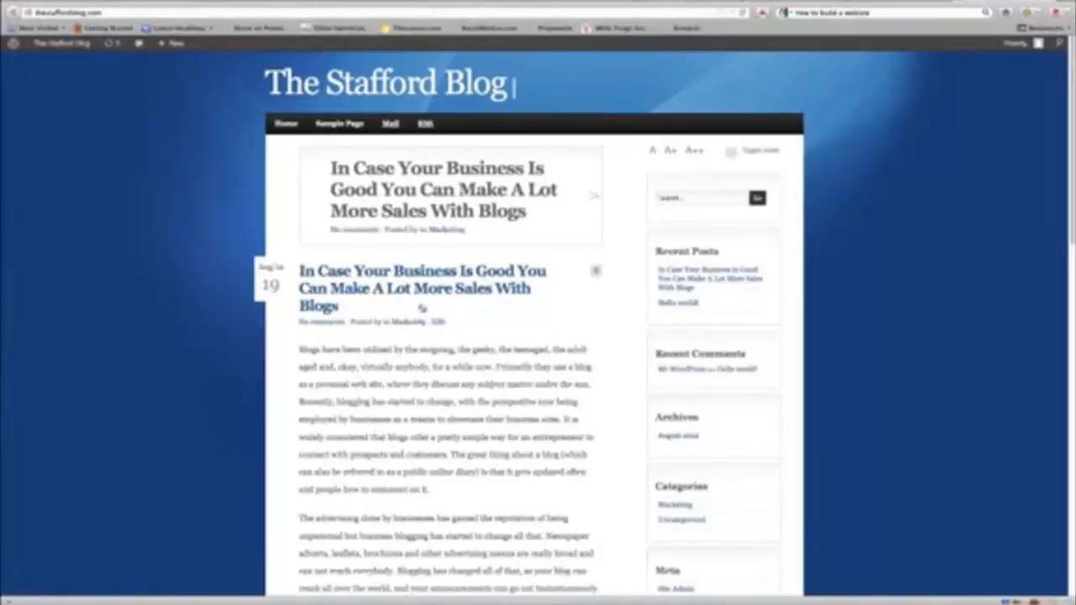
pyautogui.scroll(-5, 442, 420)
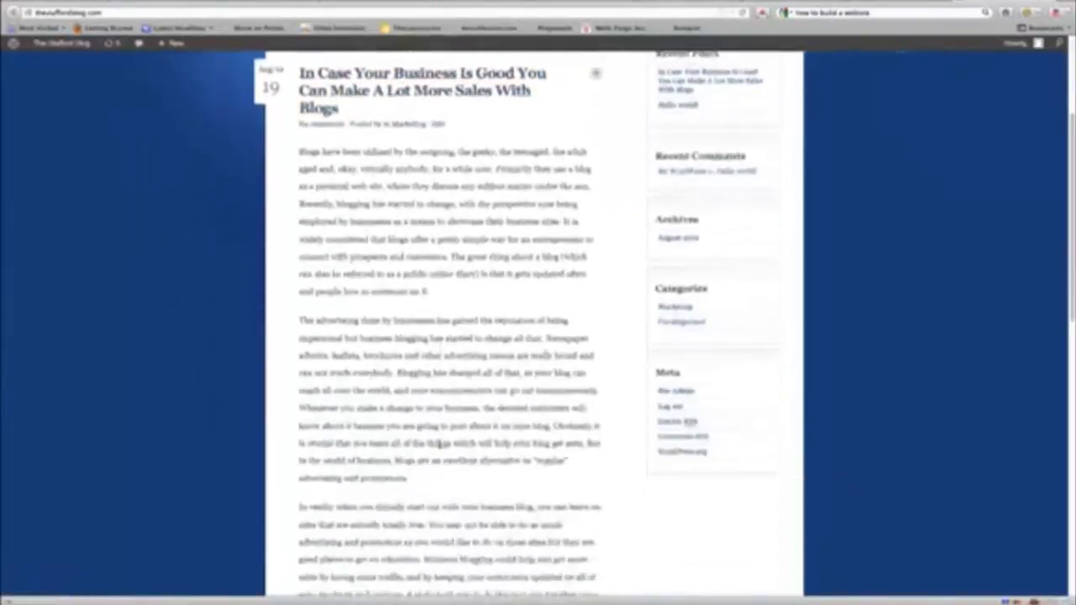
pyautogui.scroll(-6, 437, 444)
pyautogui.scroll(10, 437, 446)
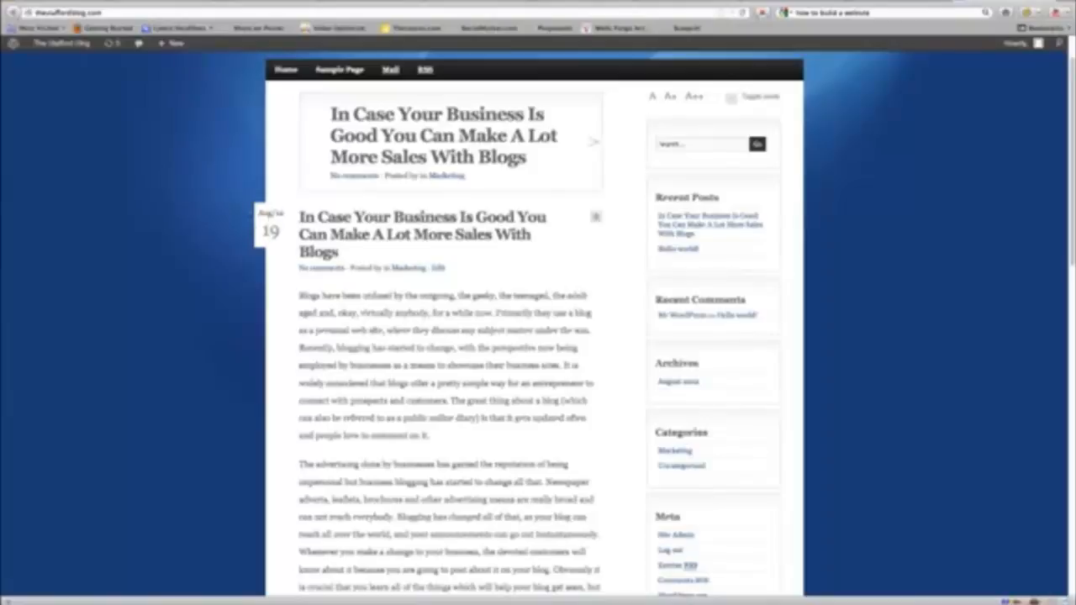
# Reload the blog and check that 'Building Your Subscriber List Properly' tops the front page.
pyautogui.click(742, 14)
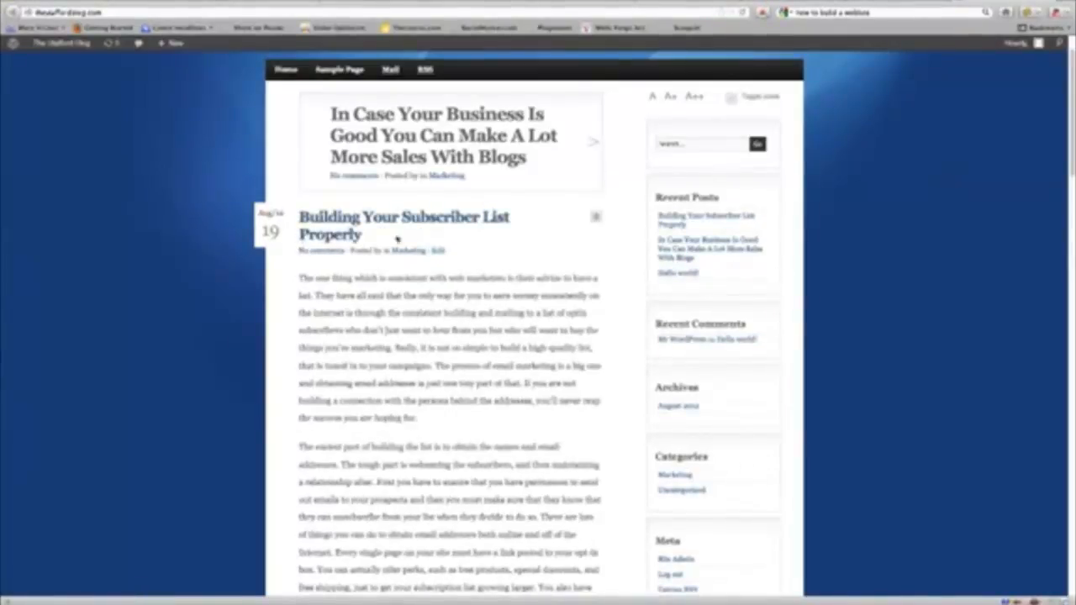
pyautogui.scroll(-15, 421, 278)
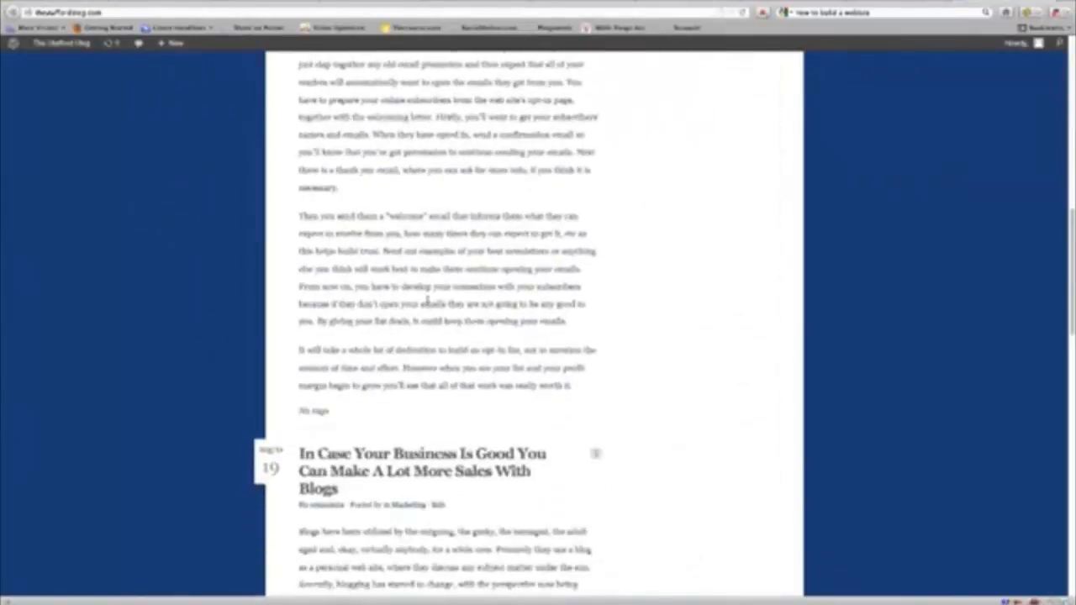
pyautogui.scroll(-15, 348, 444)
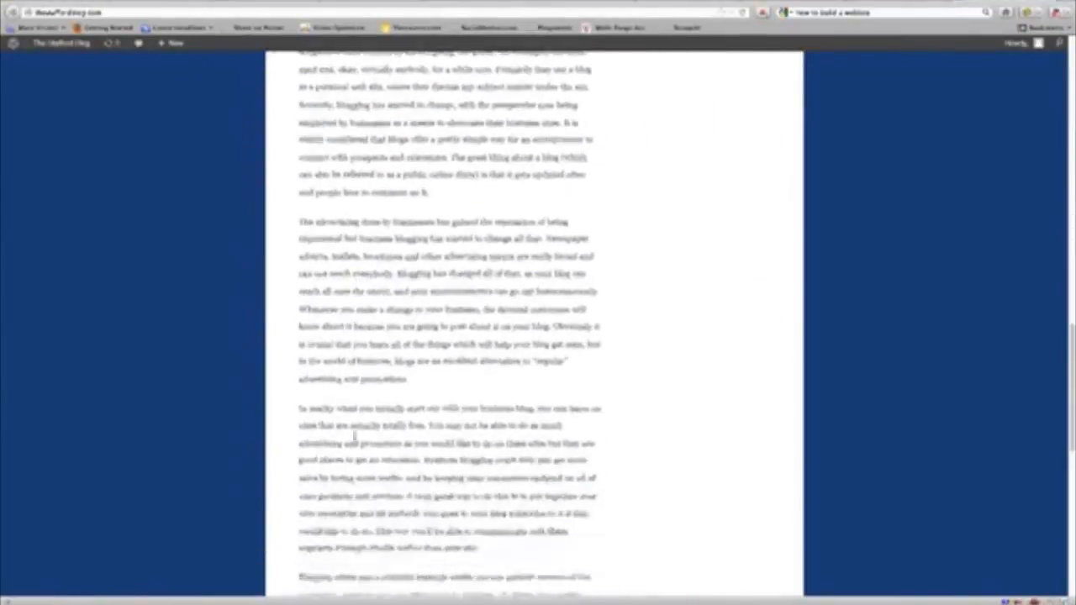
pyautogui.scroll(15, 354, 439)
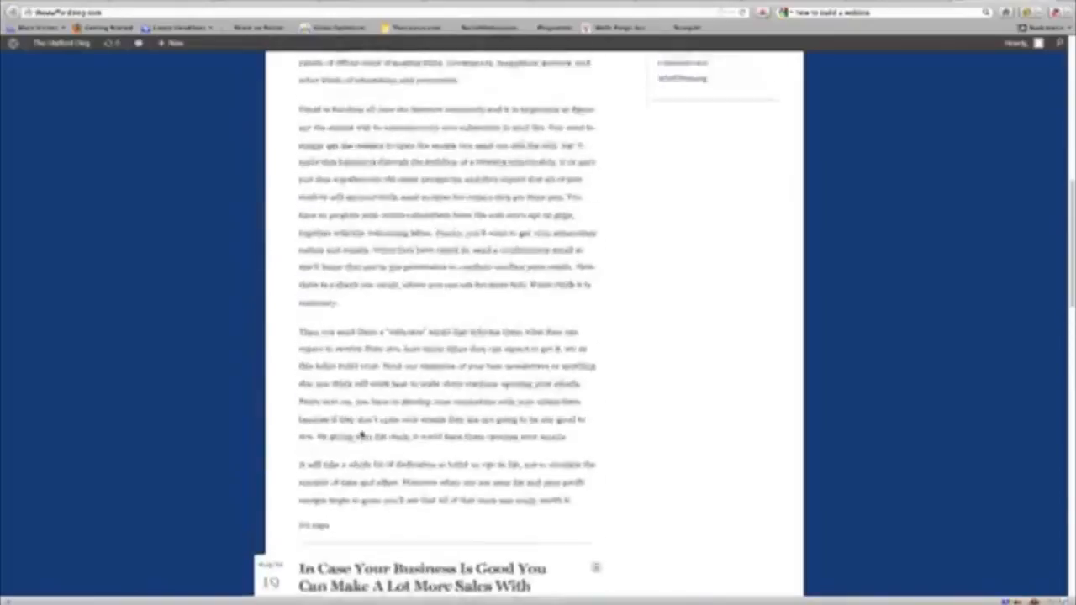
pyautogui.scroll(10, 362, 430)
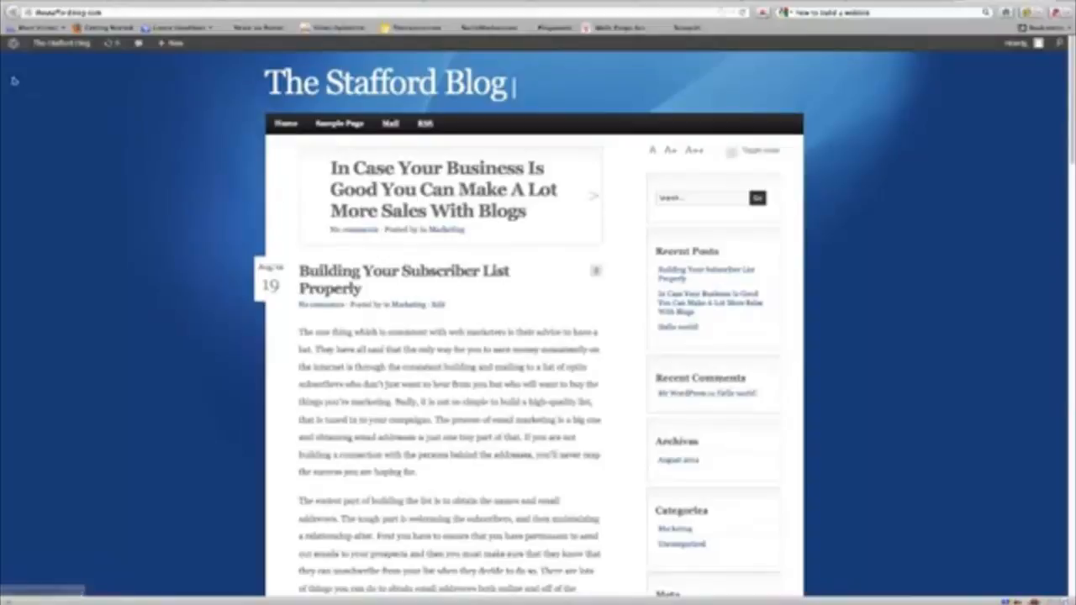
# Open the Building Your Subscriber List Properly post on the live blog.
pyautogui.click(912, 12)
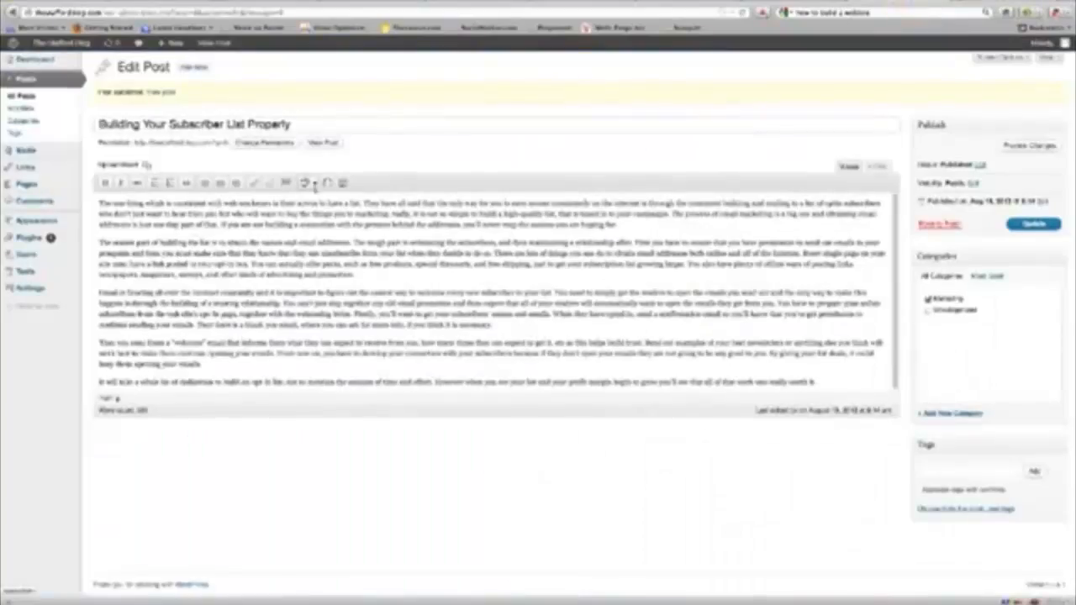
pyautogui.click(986, 10)
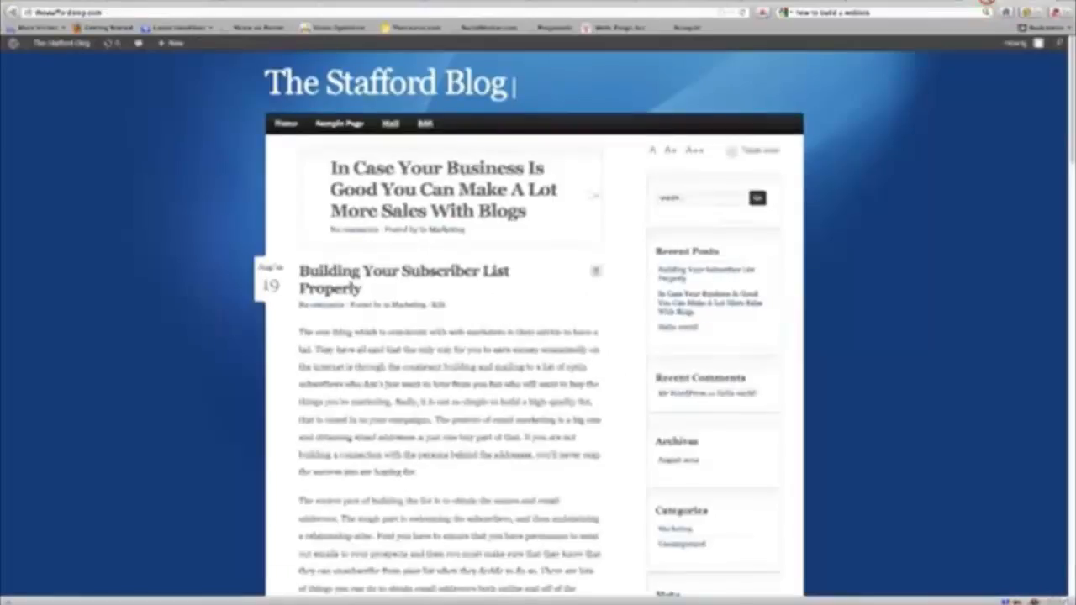
pyautogui.click(418, 271)
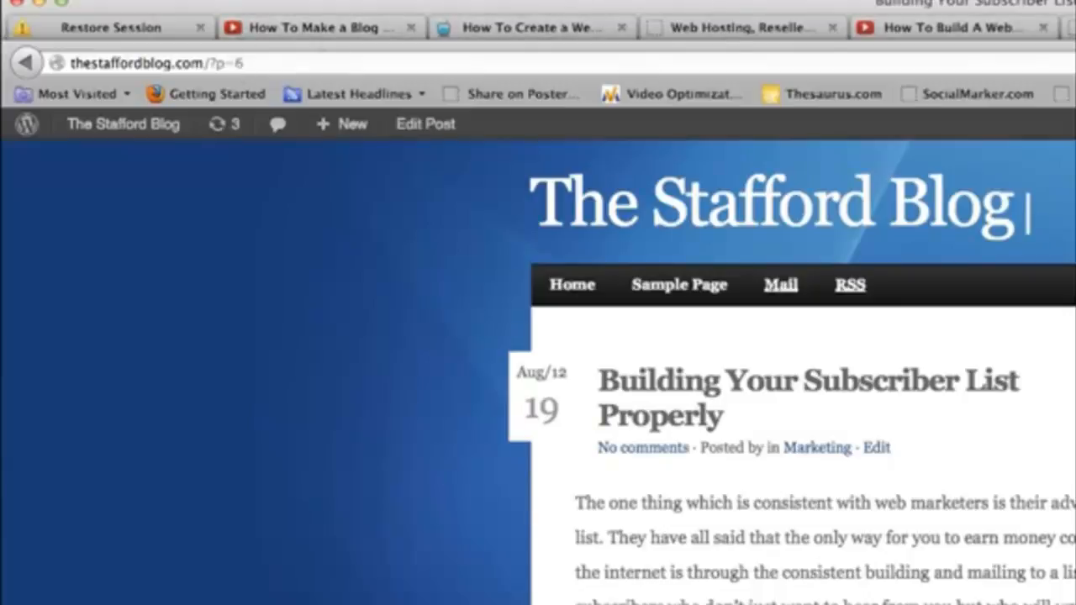
# Return to the post's edit screen and go to Settings > Permalinks.
pyautogui.hotkey('ctrl', 'shift', 'Tab')
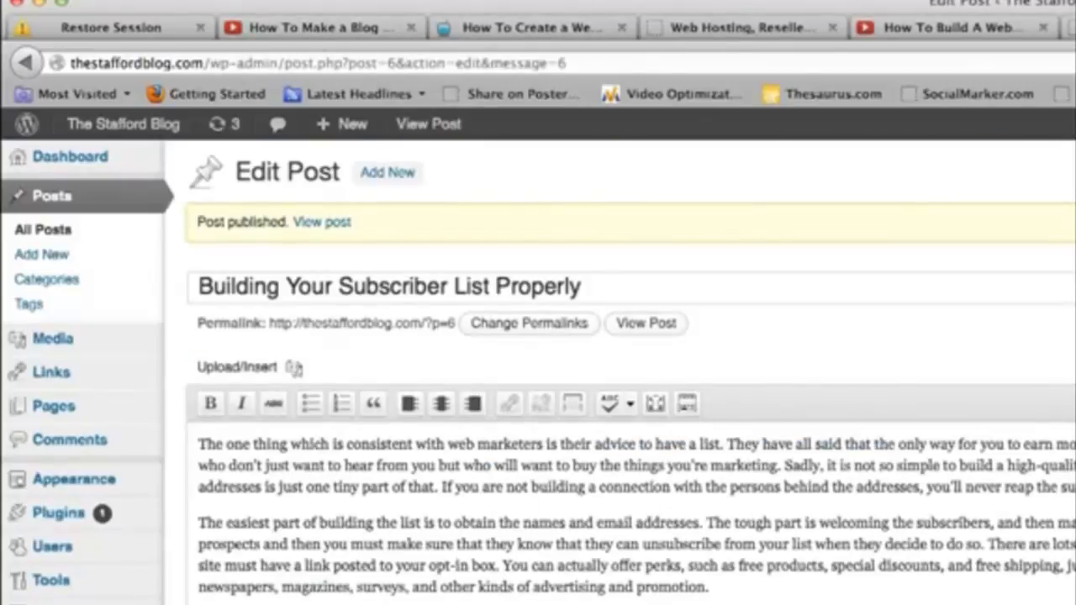
pyautogui.moveTo(107, 513)
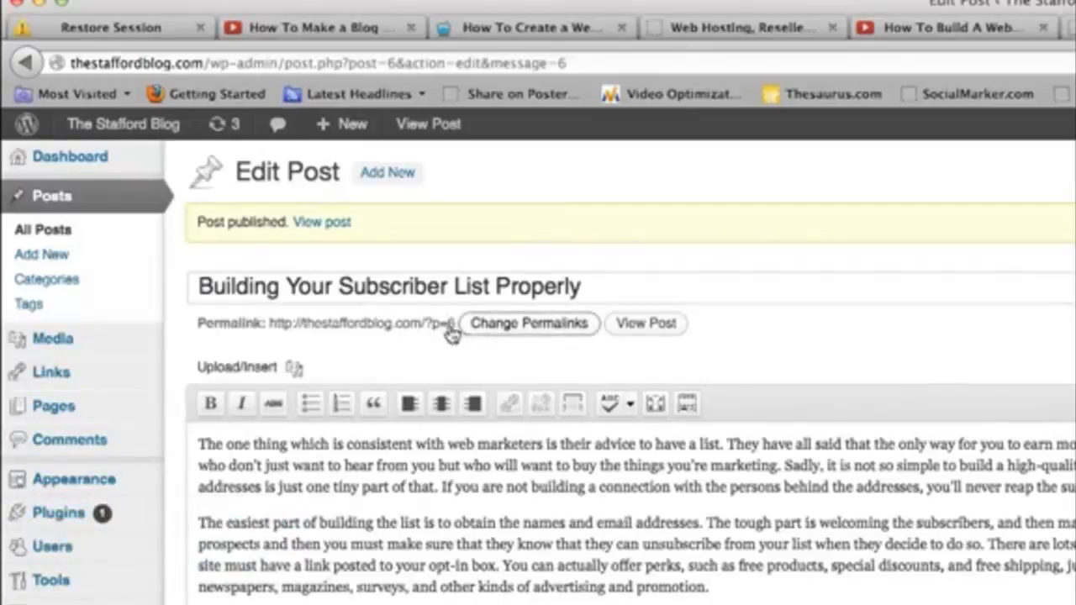
pyautogui.moveTo(54, 478)
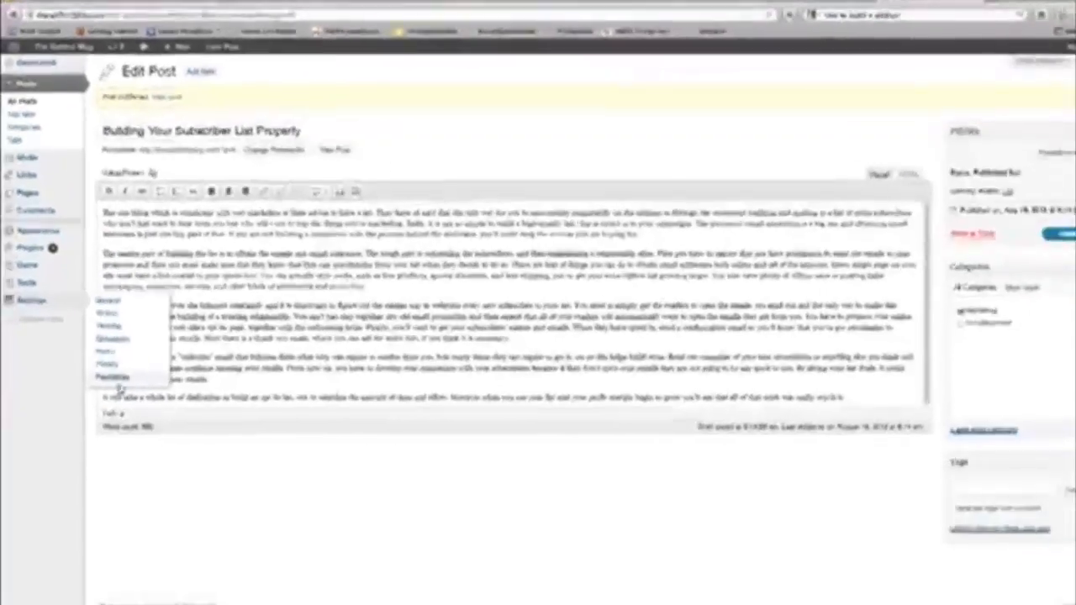
pyautogui.click(113, 366)
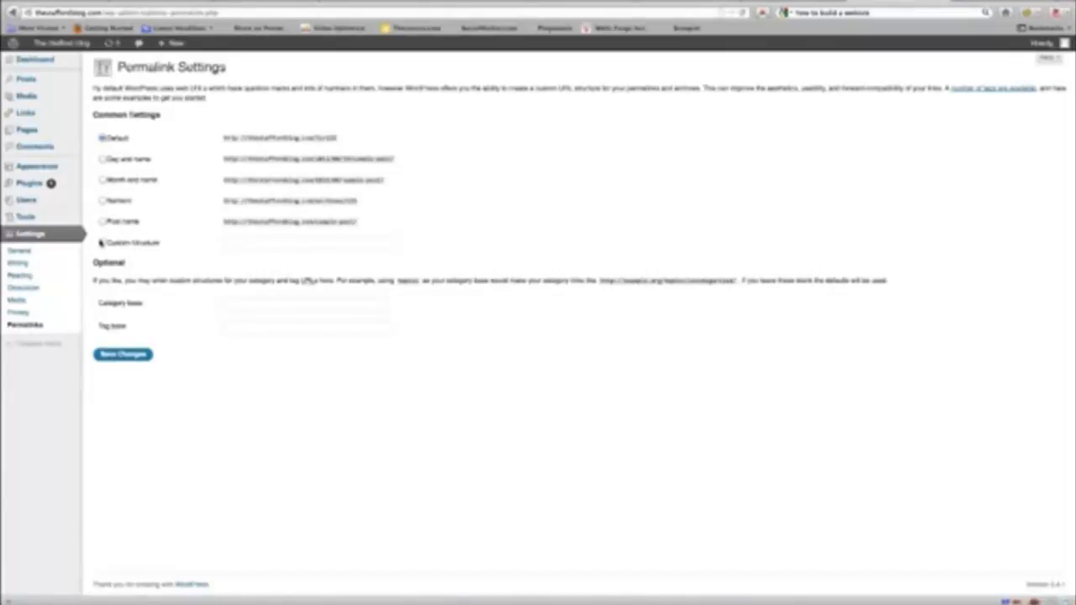
# Select the Post name permalink structure and save the change.
pyautogui.click(102, 222)
pyautogui.click(136, 355)
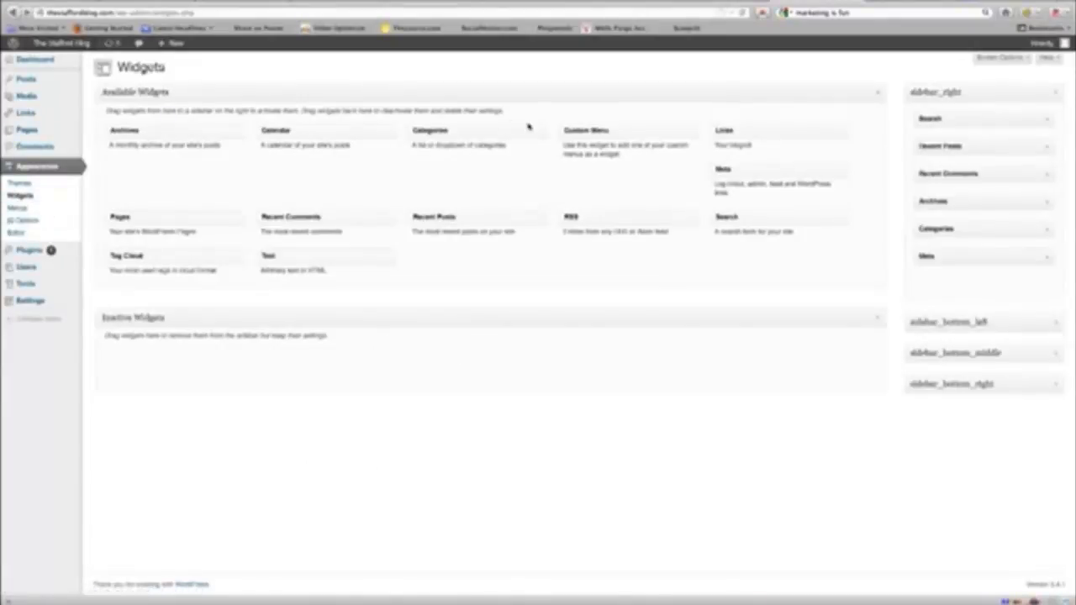
pyautogui.click(924, 7)
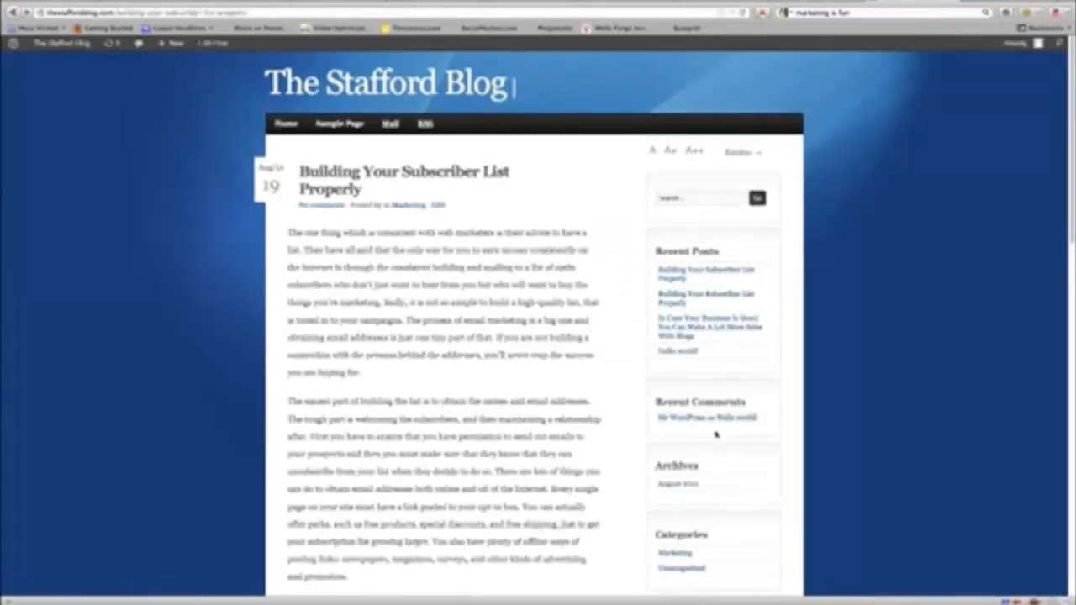
pyautogui.scroll(-5, 707, 415)
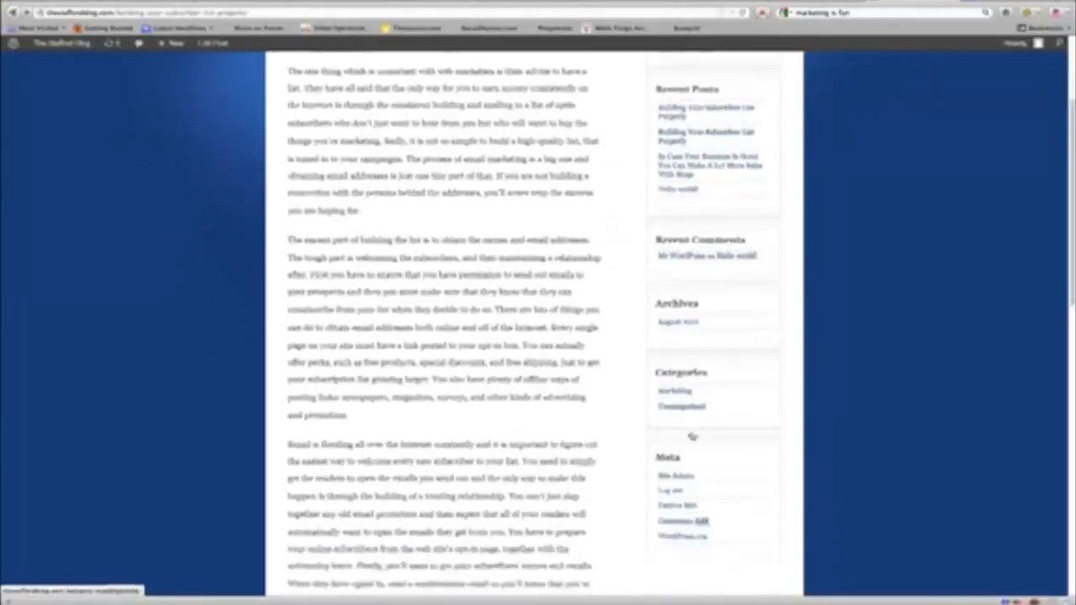
pyautogui.scroll(4, 716, 336)
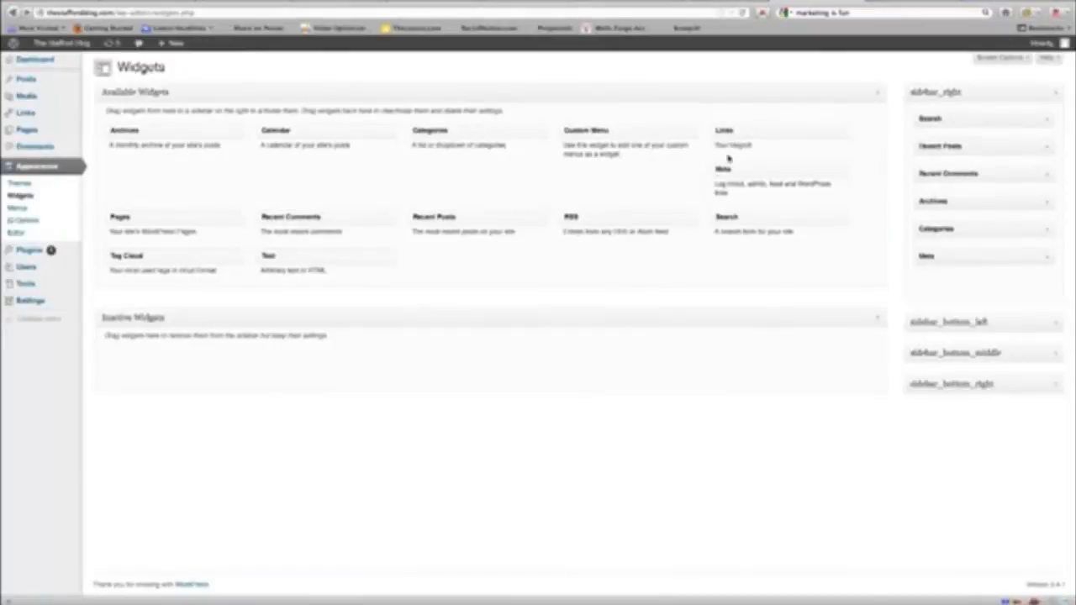
# Place the Calendar widget below Search in sidebar_right and confirm the August calendar on the blog.
pyautogui.moveTo(317, 134); pyautogui.dragTo(967, 147)
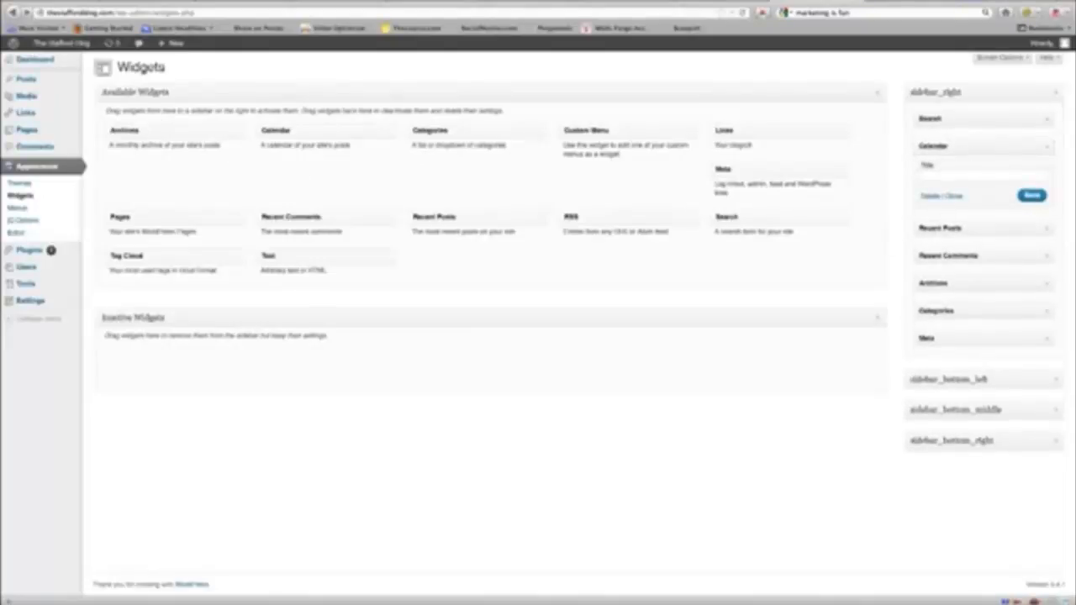
pyautogui.click(916, 2)
pyautogui.scroll(2, 684, 123)
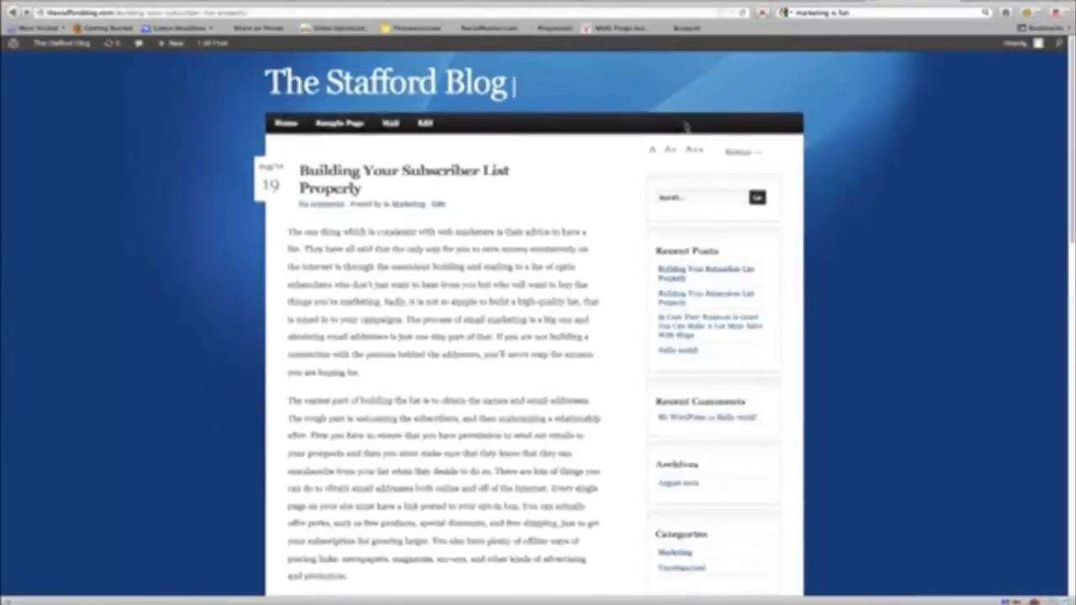
pyautogui.click(743, 12)
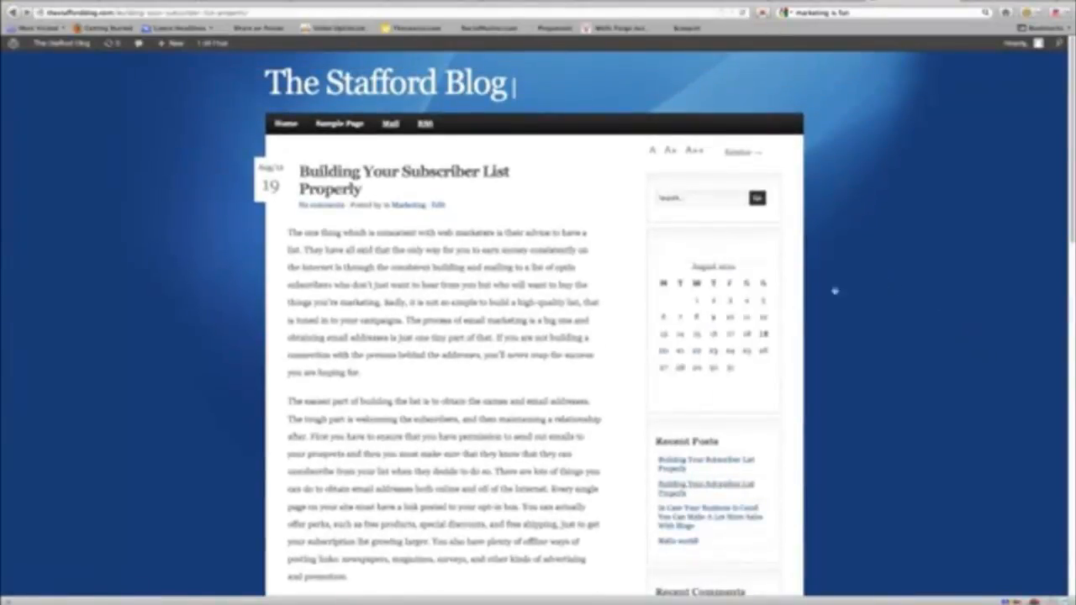
pyautogui.scroll(-4, 772, 470)
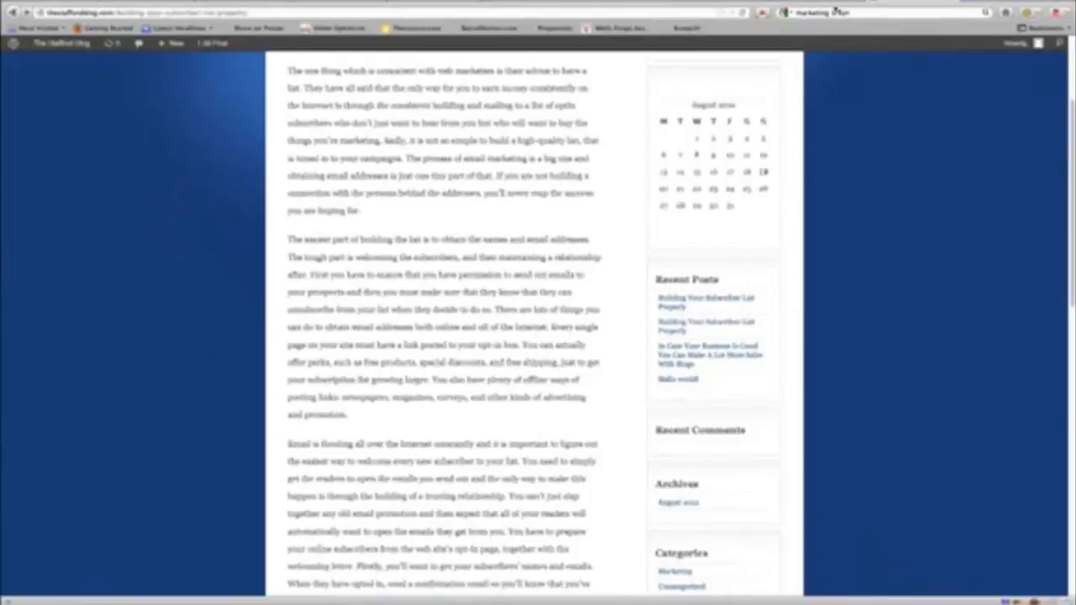
pyautogui.click(830, 2)
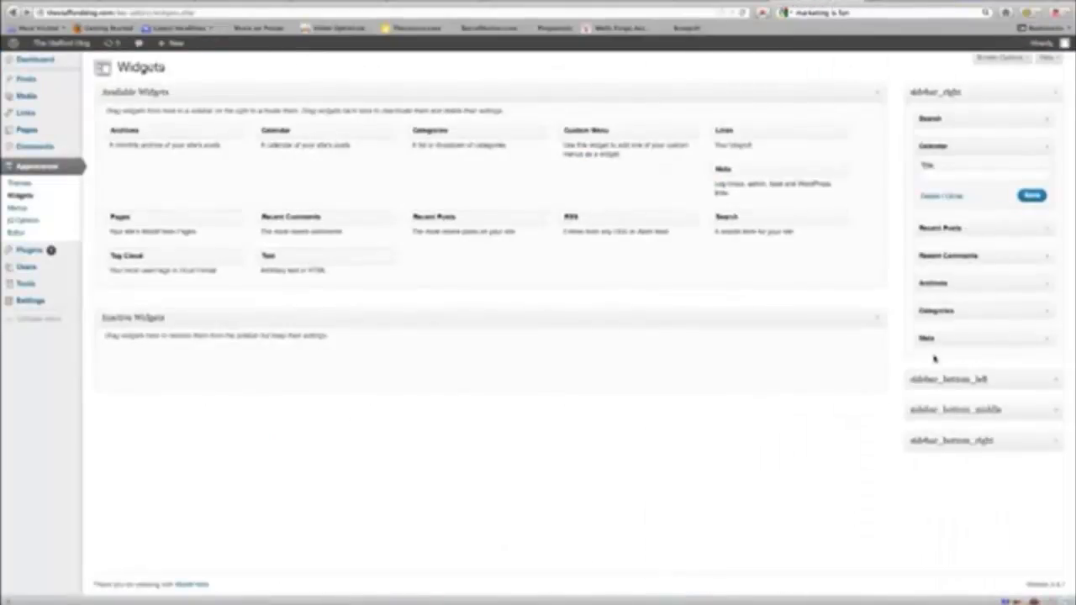
# Move the Meta widget from sidebar_right into Inactive Widgets.
pyautogui.moveTo(945, 337); pyautogui.dragTo(682, 377)
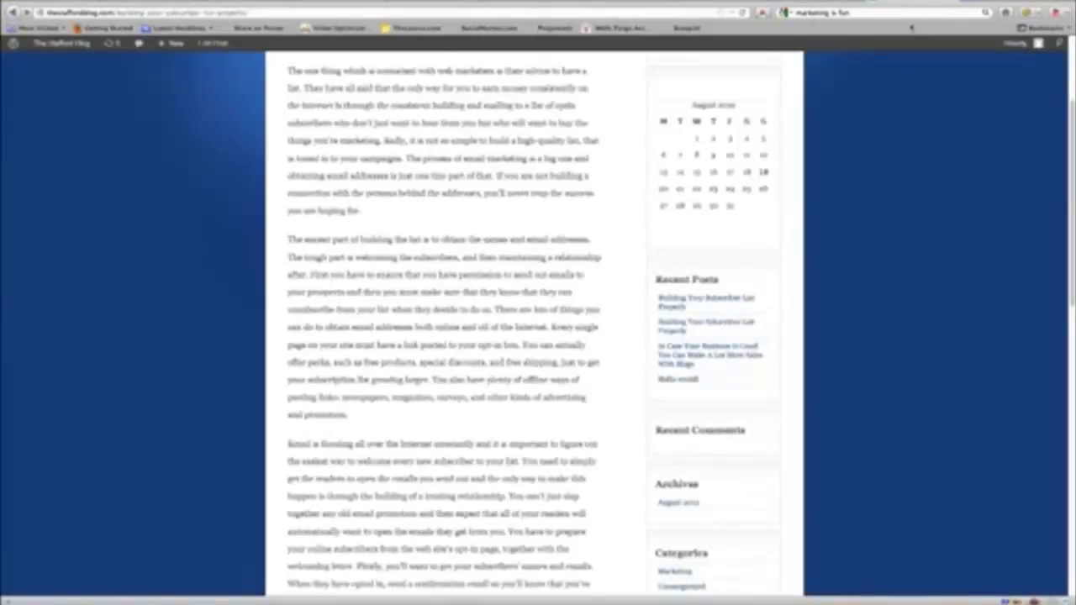
pyautogui.scroll(3, 538, 336)
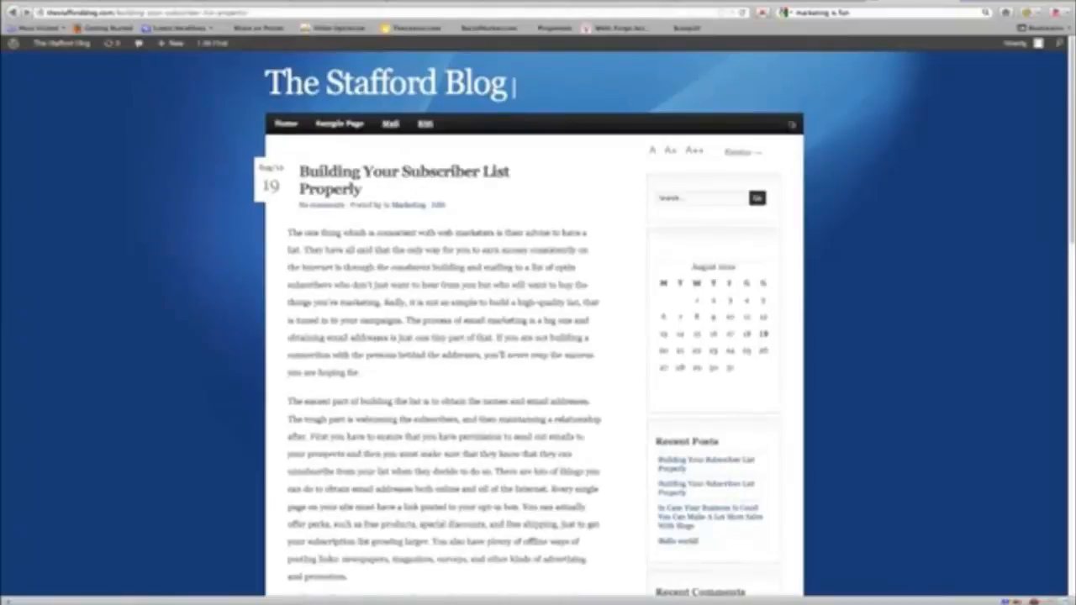
pyautogui.scroll(-5, 757, 176)
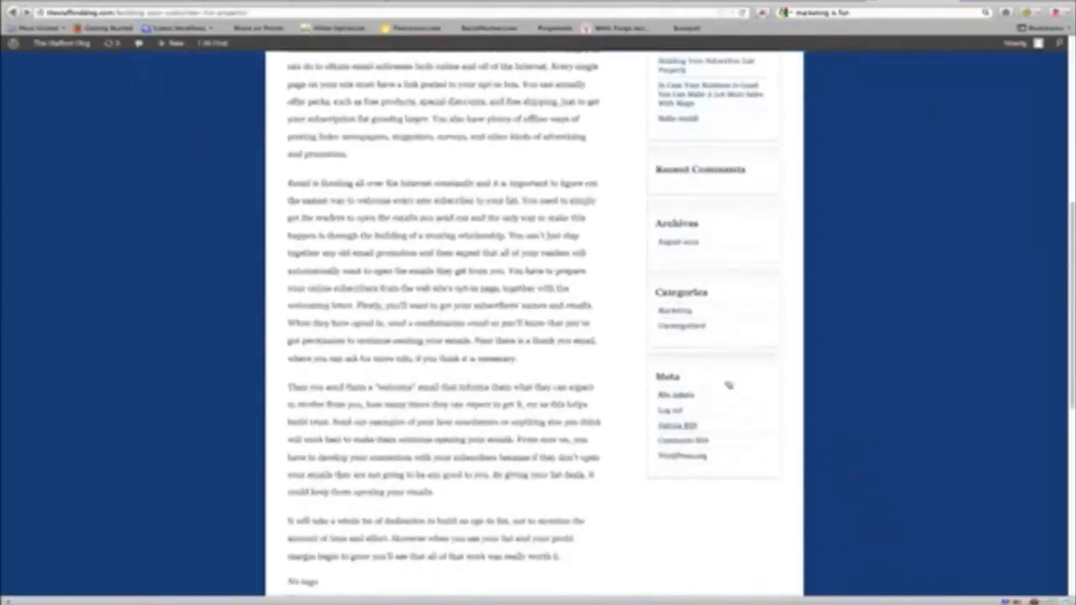
pyautogui.scroll(2, 715, 189)
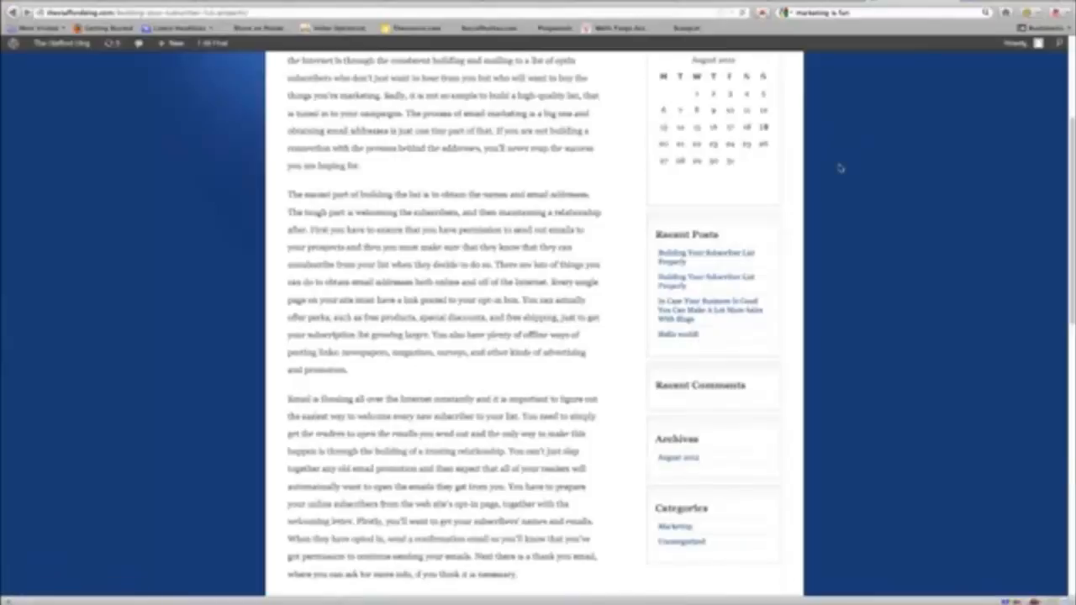
pyautogui.scroll(-2, 839, 168)
pyautogui.scroll(5, 840, 170)
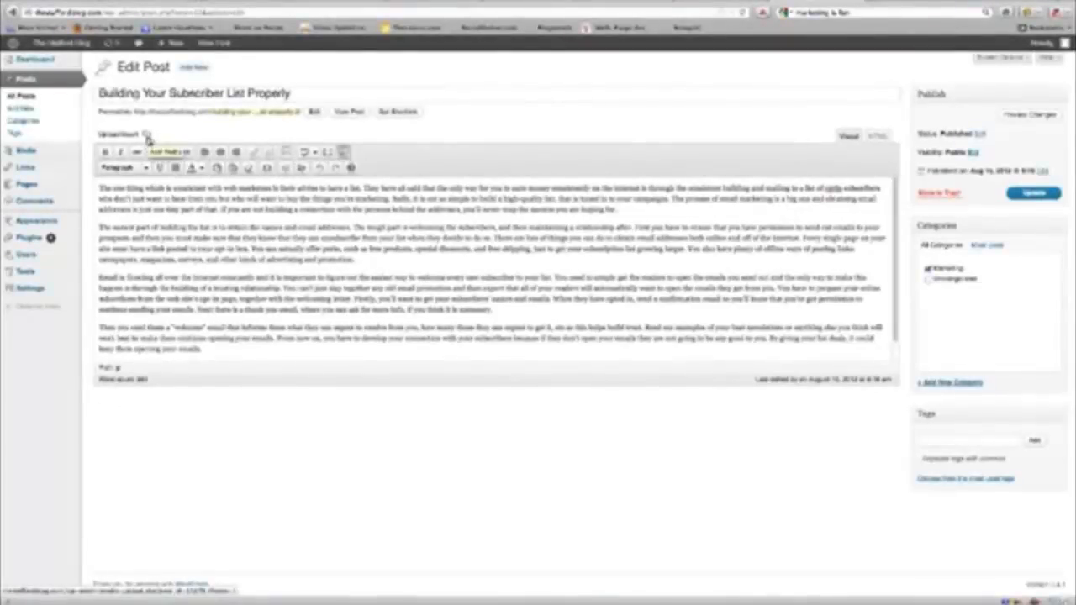
# Upload images.jpg and insert the SUCCESS image at full size into the post body.
pyautogui.click(147, 137)
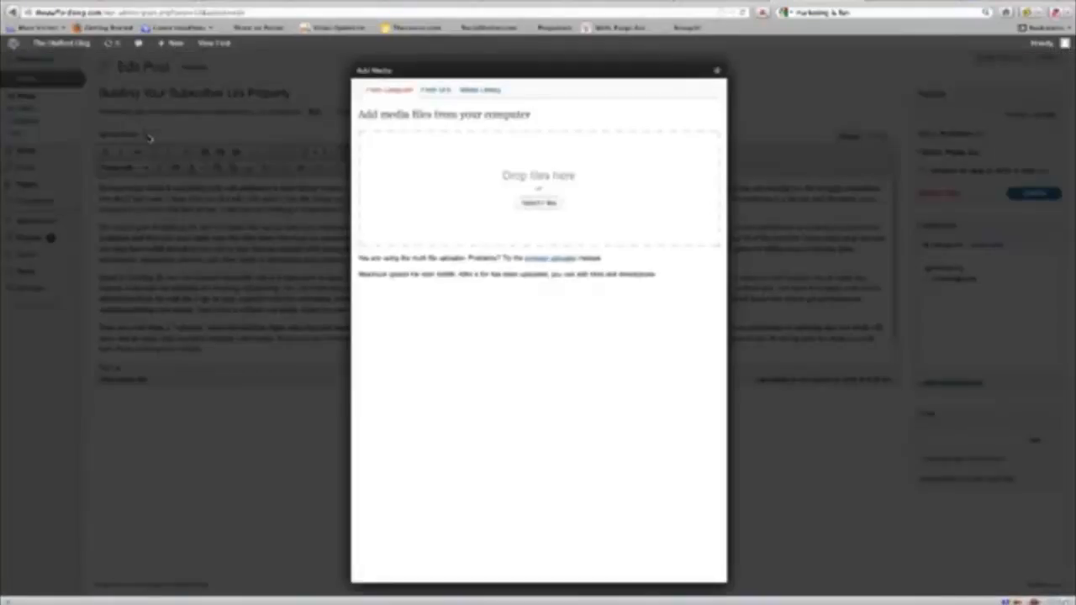
pyautogui.click(547, 207)
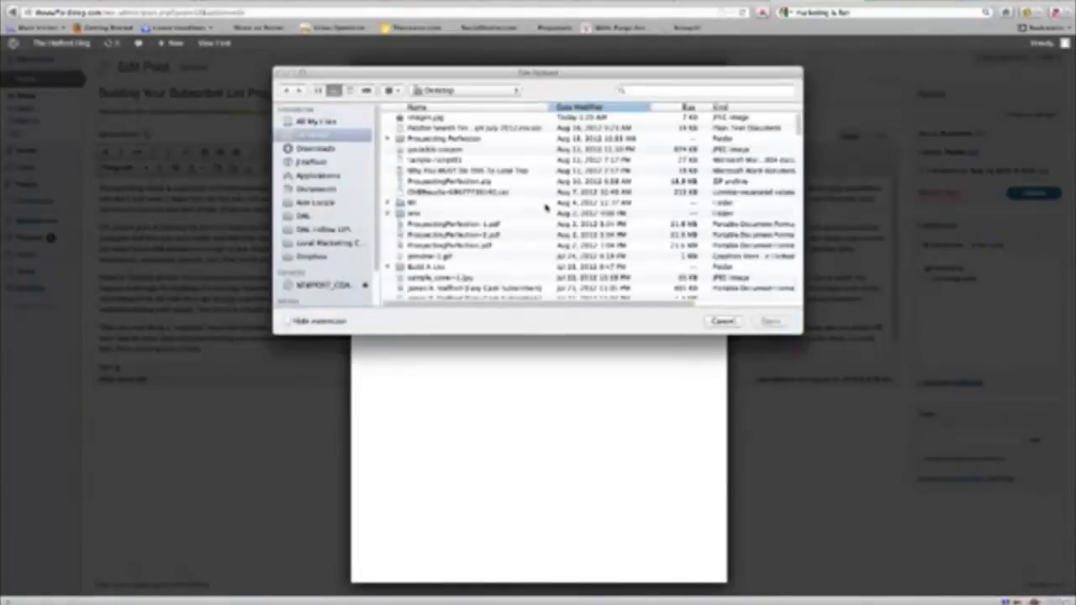
pyautogui.click(426, 120)
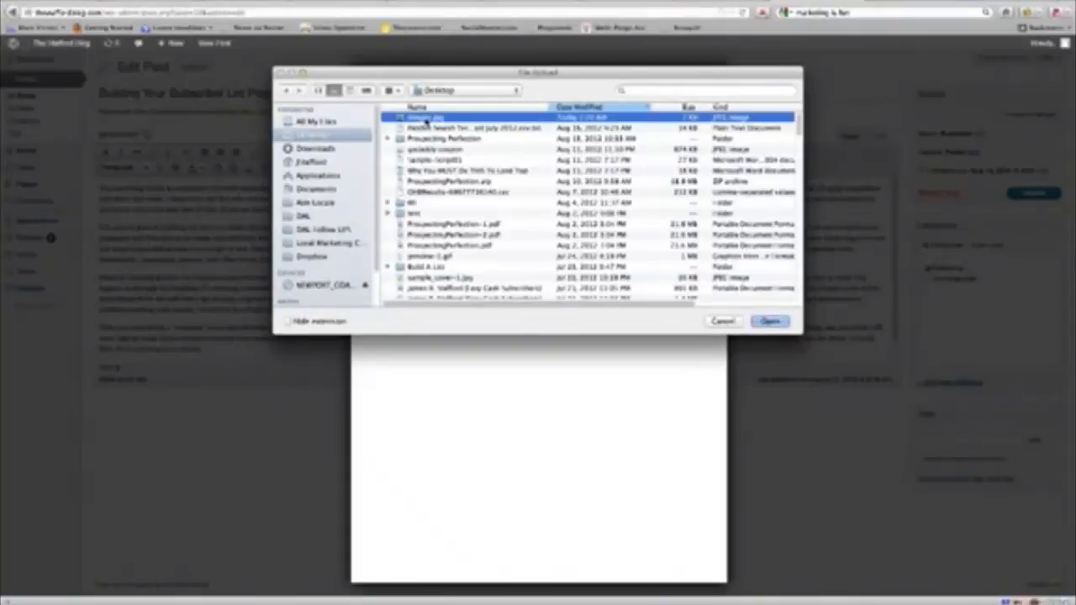
pyautogui.click(783, 325)
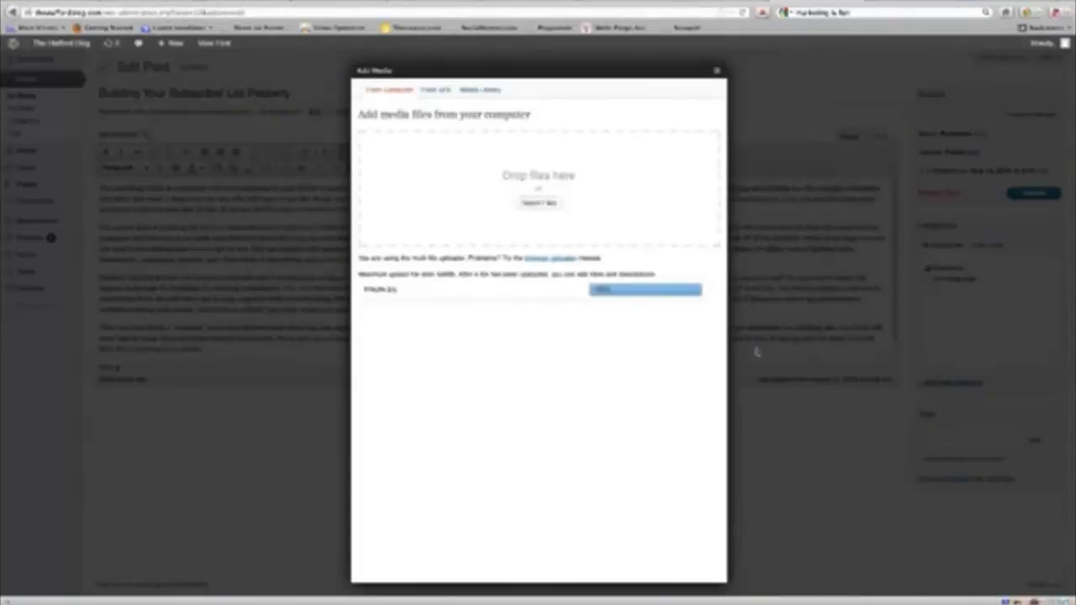
pyautogui.scroll(-3, 623, 424)
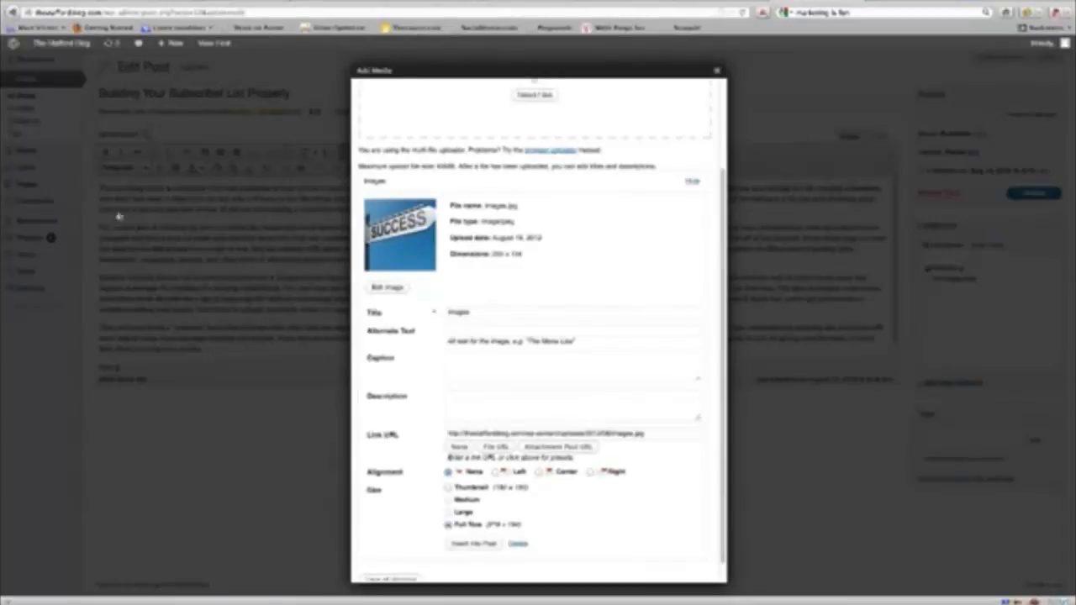
pyautogui.click(475, 544)
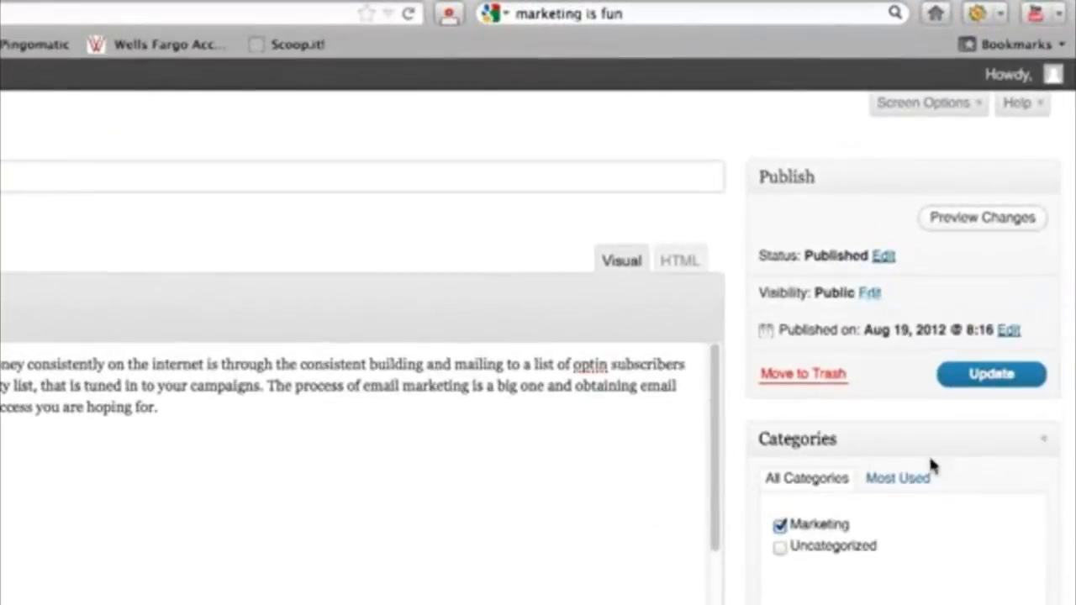
# Update 'Building Your Subscriber List Properly' and view it on the live blog.
pyautogui.click(967, 378)
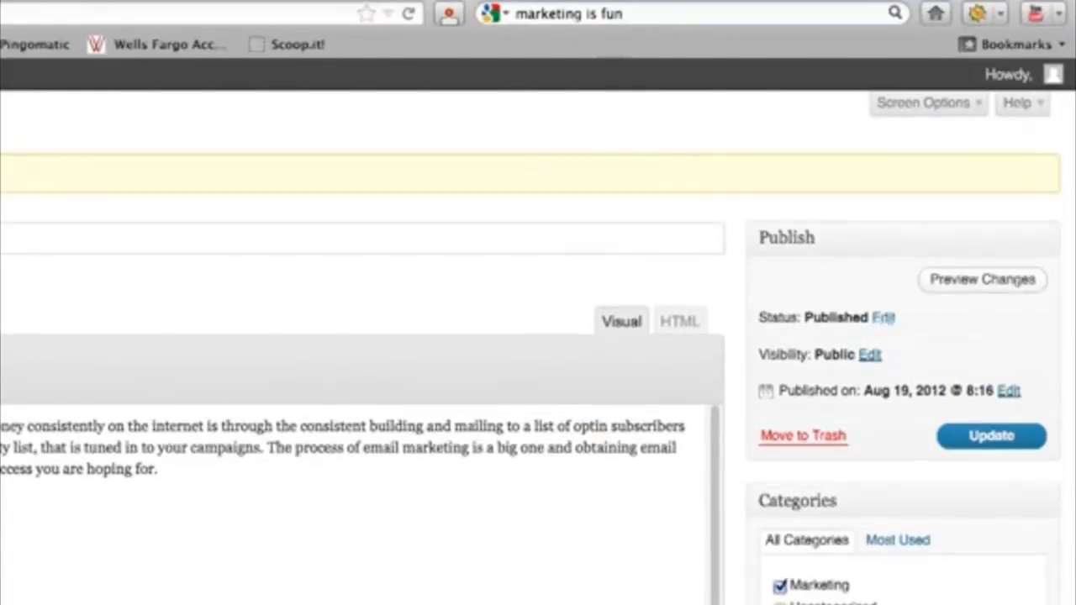
pyautogui.click(683, 2)
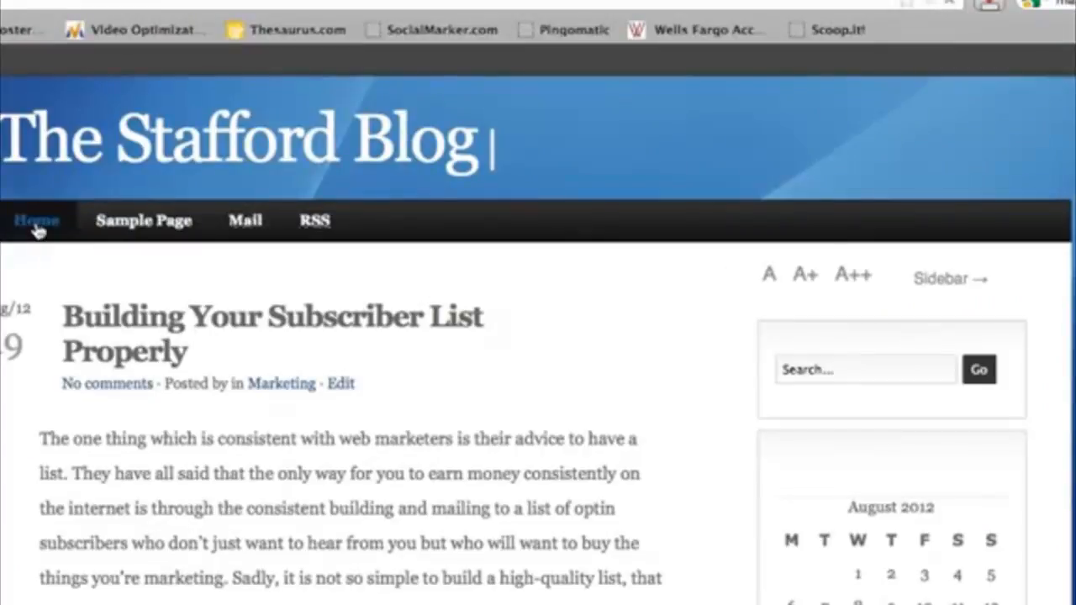
# Go to the Stafford Blog home page to review the SUCCESS image and sidebar calendar.
pyautogui.click(38, 227)
pyautogui.scroll(-10, 538, 336)
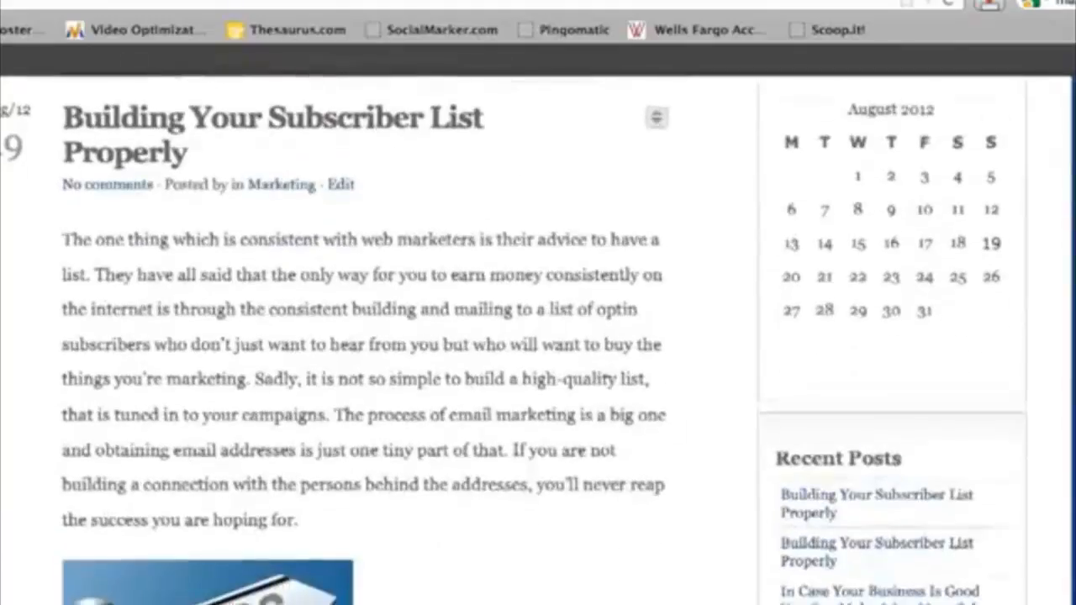
pyautogui.scroll(10, 538, 337)
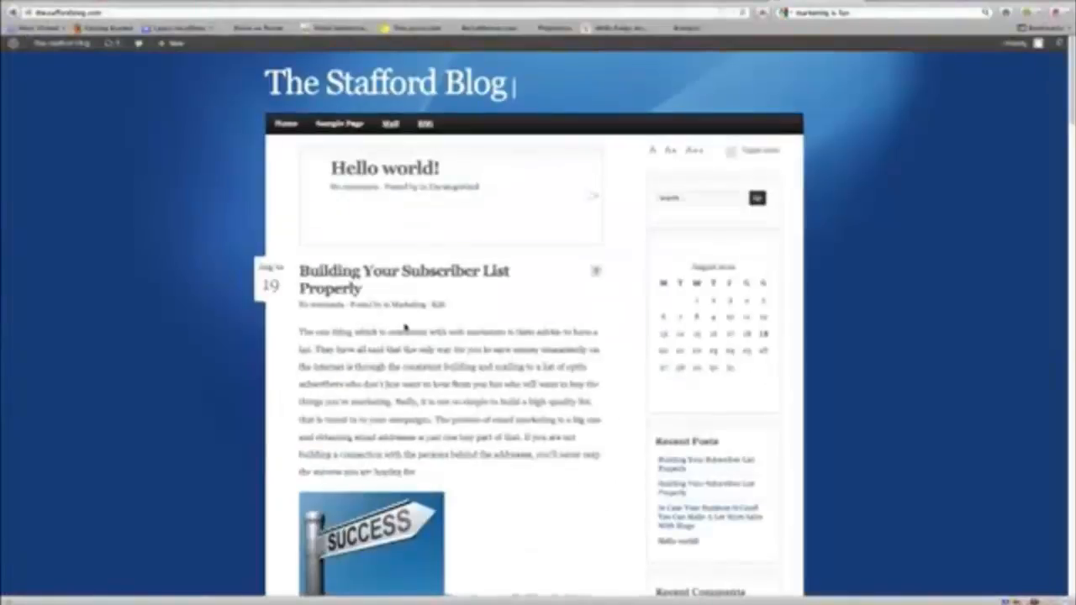
pyautogui.scroll(-2, 397, 323)
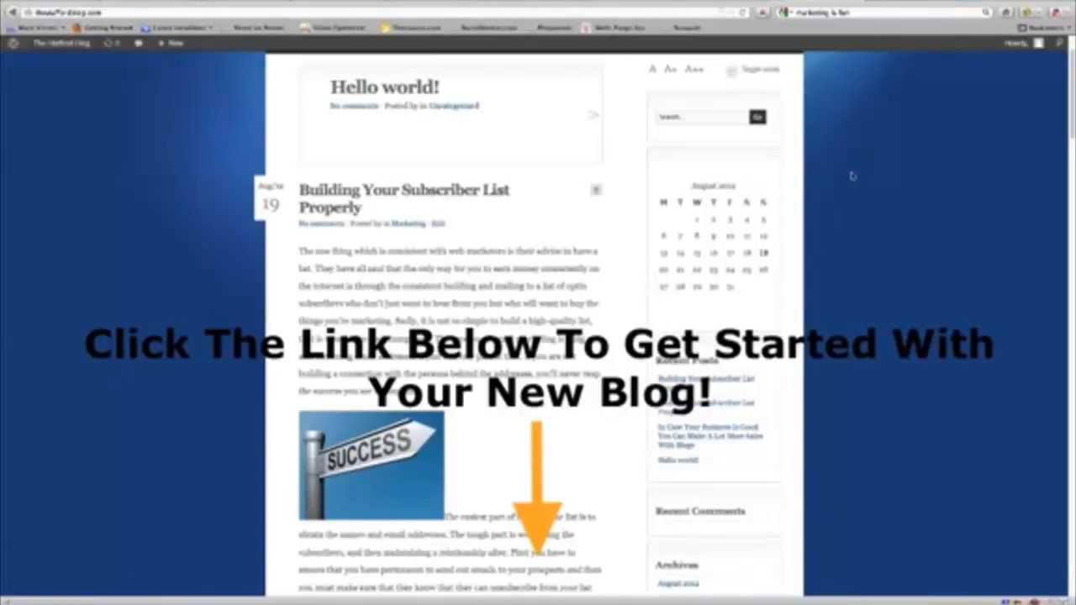
pyautogui.scroll(2, 854, 175)
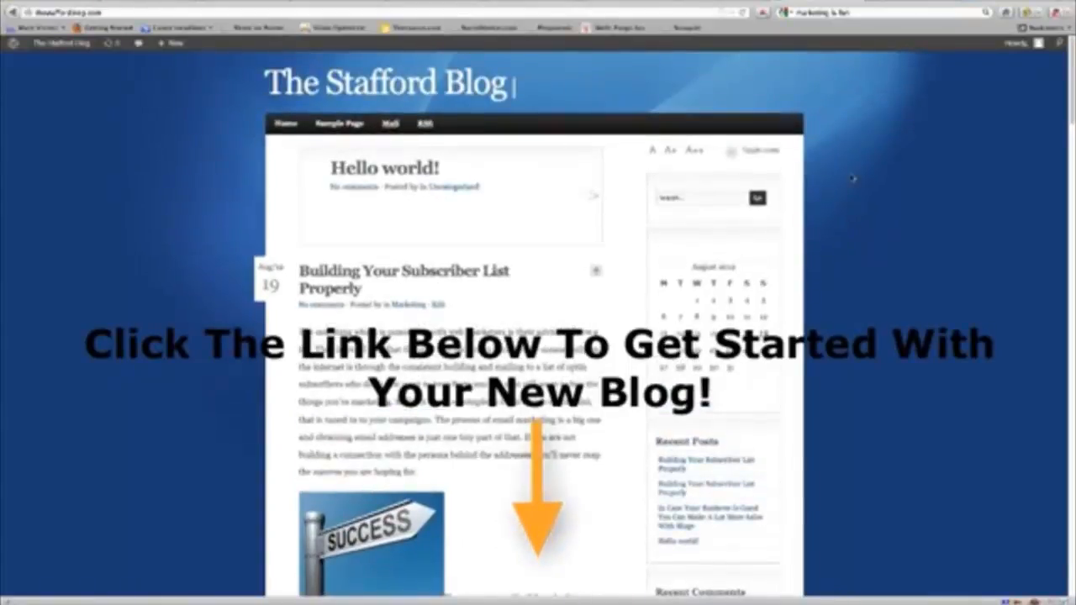